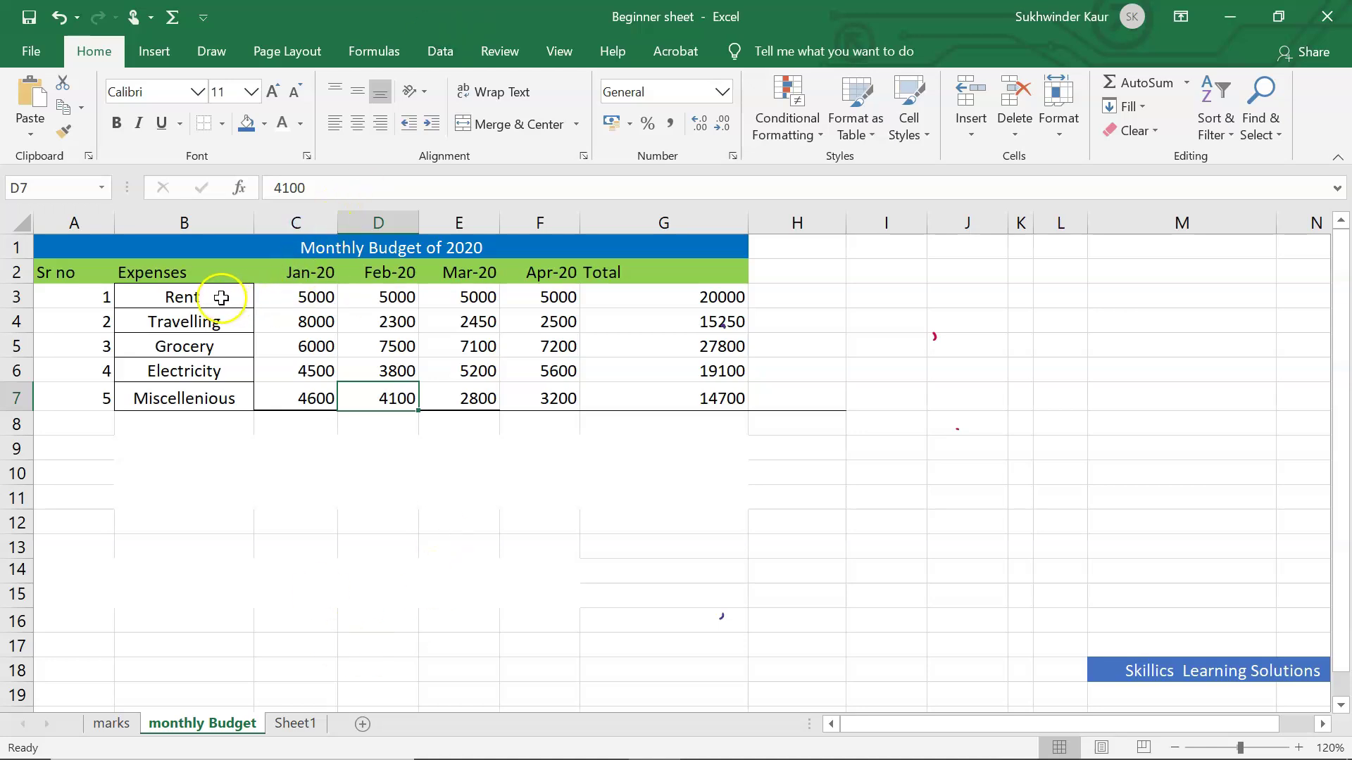
Step: Insert a 2-D clustered column chart from the expense data in B2:F7 on the monthly Budget sheet
{"action": "left_click_drag", "start_coordinate": [190, 274], "coordinate": [529, 399]}
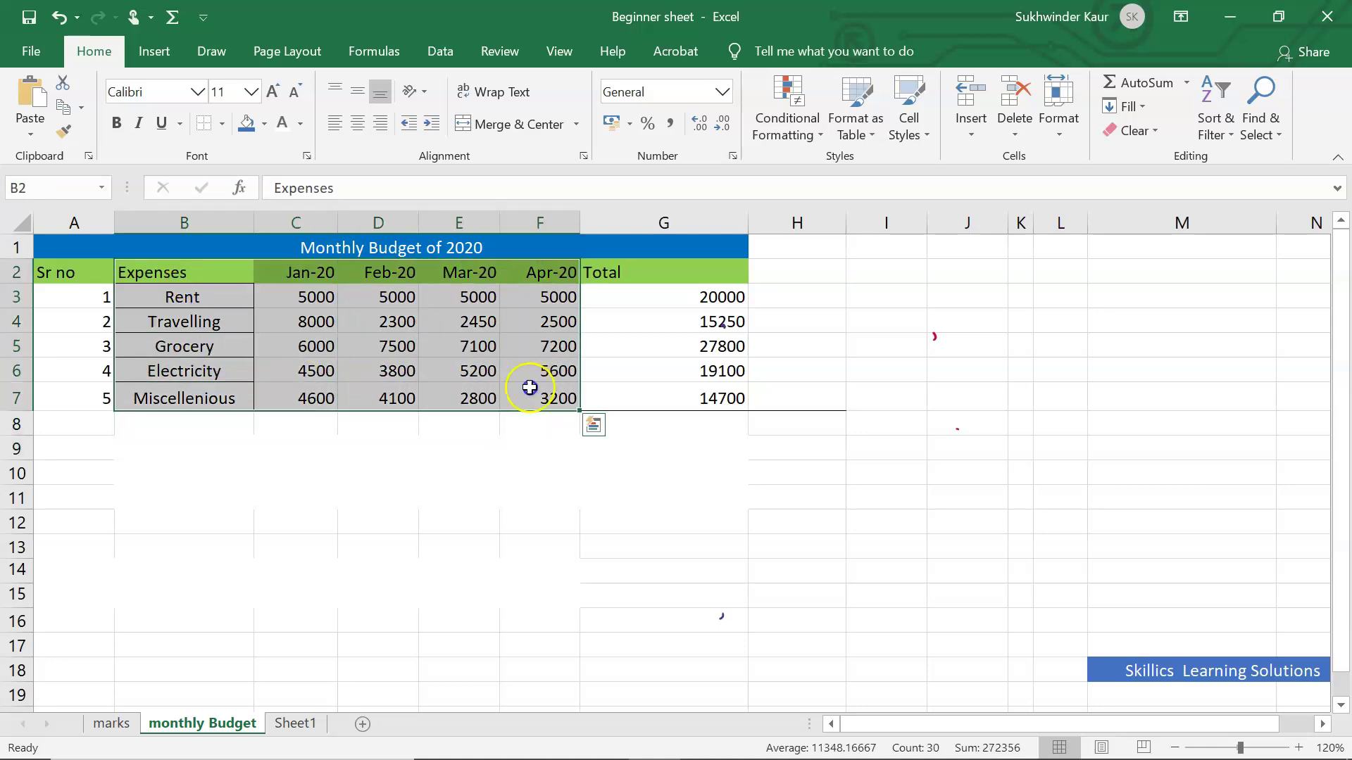
{"action": "left_click", "coordinate": [168, 51]}
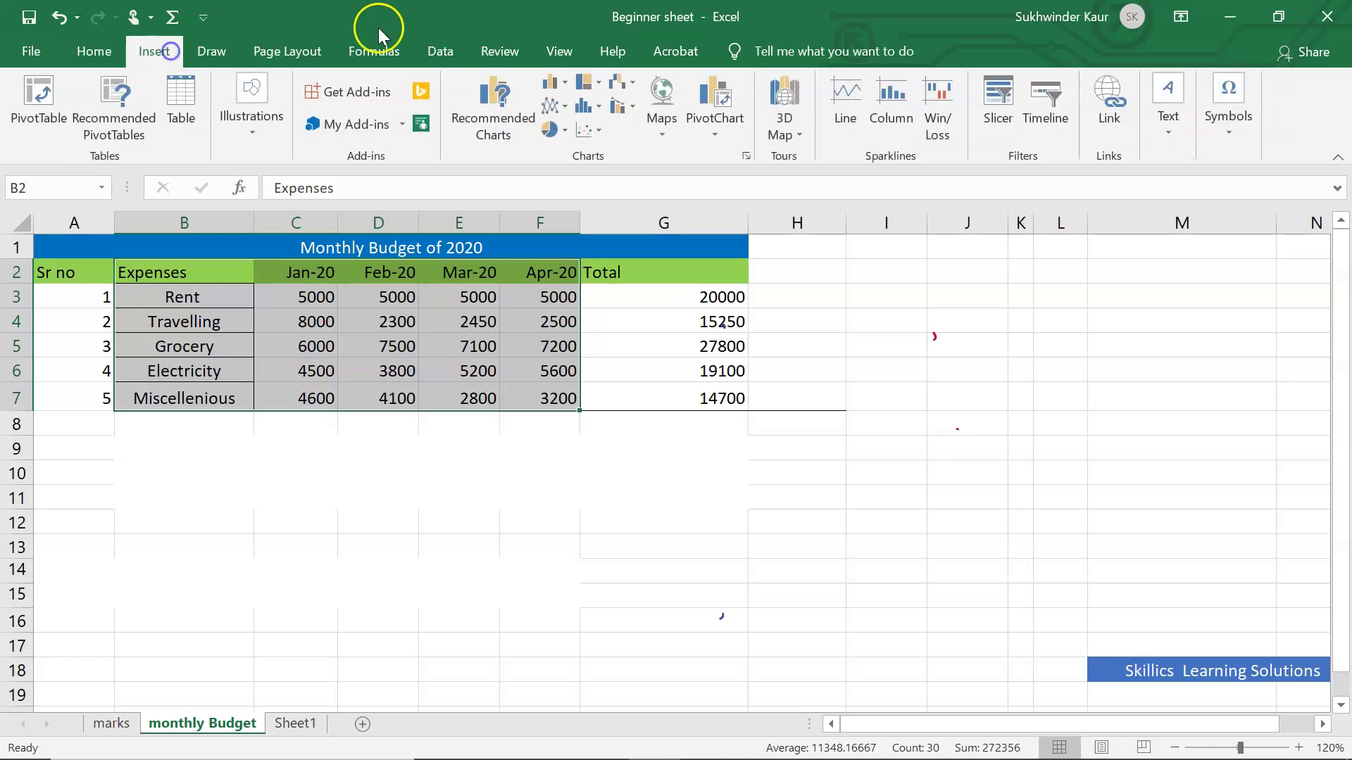
{"action": "left_click", "coordinate": [566, 74]}
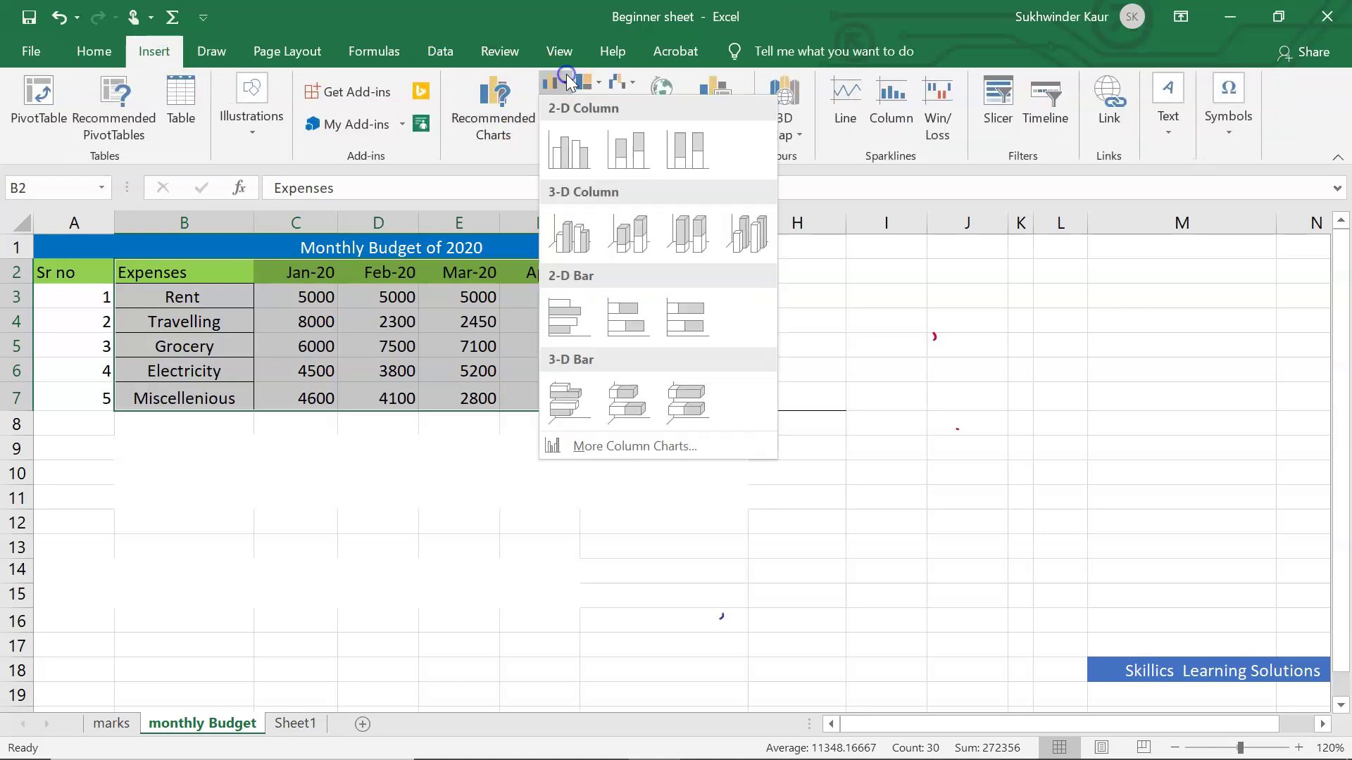
{"action": "left_click", "coordinate": [567, 134]}
Step: Replace the chart's placeholder title with "EXPENSE CHART"
{"action": "left_click", "coordinate": [693, 317]}
{"action": "left_click", "coordinate": [695, 317]}
{"action": "key", "text": "BackSpace"}
{"action": "key", "text": "BackSpace"}
{"action": "key", "text": "BackSpace"}
{"action": "key", "text": "BackSpace"}
{"action": "key", "text": "BackSpace"}
{"action": "key", "text": "BackSpace"}
{"action": "key", "text": "BackSpace"}
{"action": "key", "text": "BackSpace"}
{"action": "key", "text": "BackSpace"}
{"action": "key", "text": "BackSpace"}
{"action": "key", "text": "BackSpace"}
{"action": "type", "text": "EXPENSE CHART"}
{"action": "left_click", "coordinate": [826, 338]}
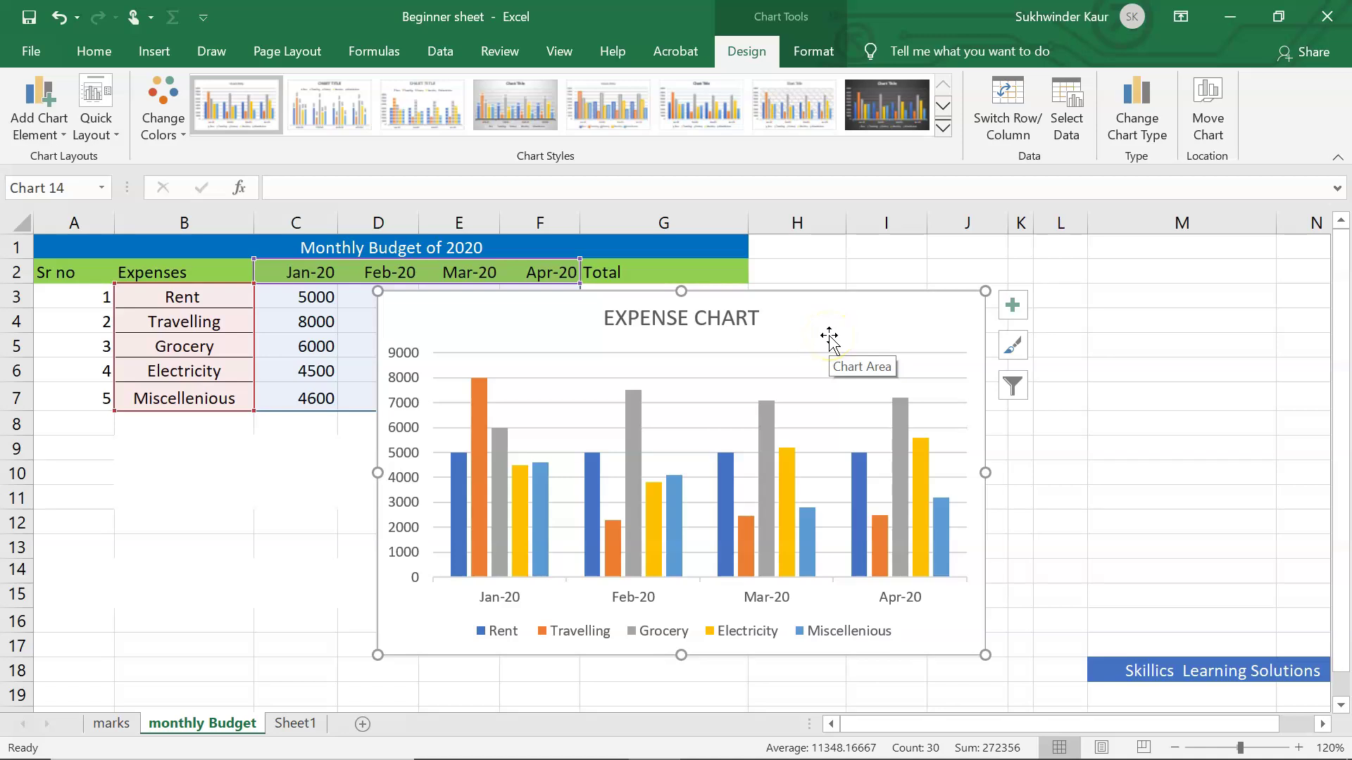
Step: Copy the expense chart to cell C4 of Sheet1 and enlarge the pasted copy to about column K, row 21
{"action": "left_click", "coordinate": [904, 314]}
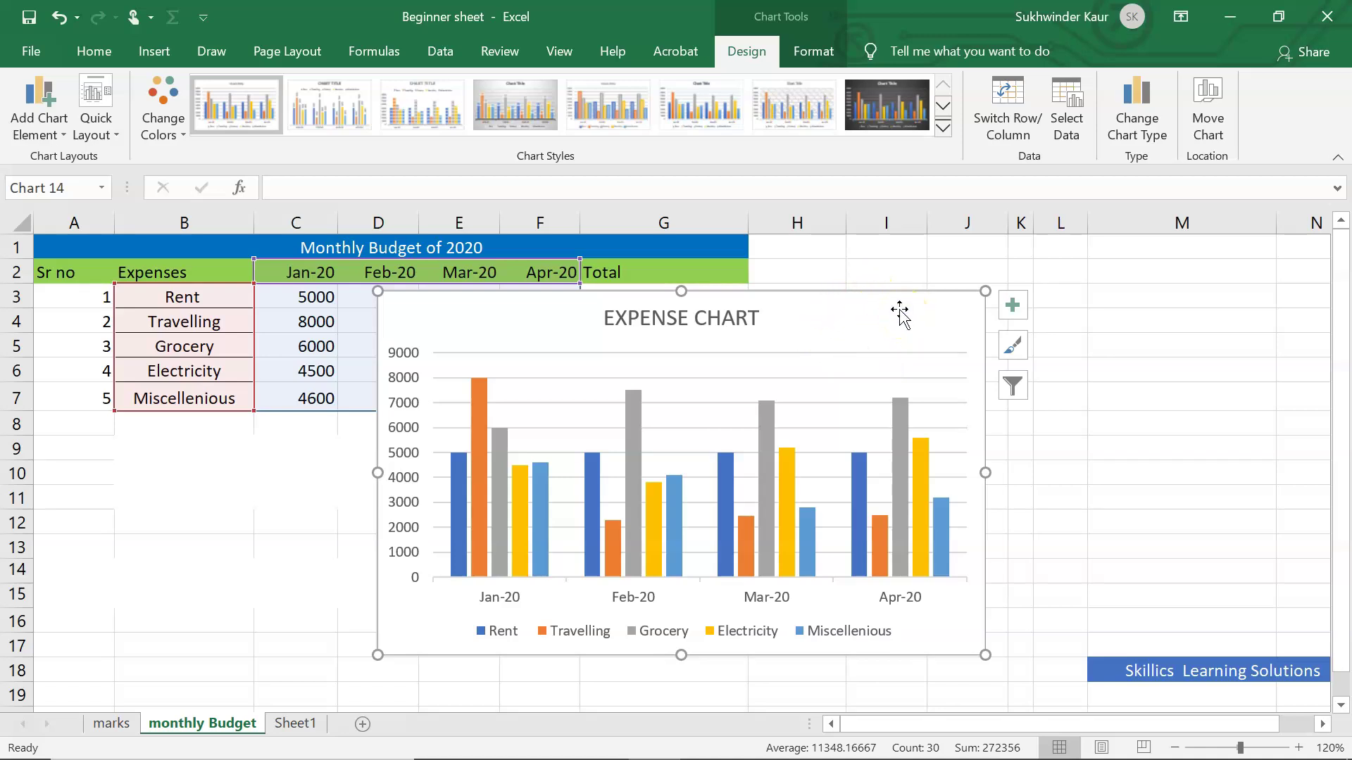
{"action": "right_click", "coordinate": [900, 309]}
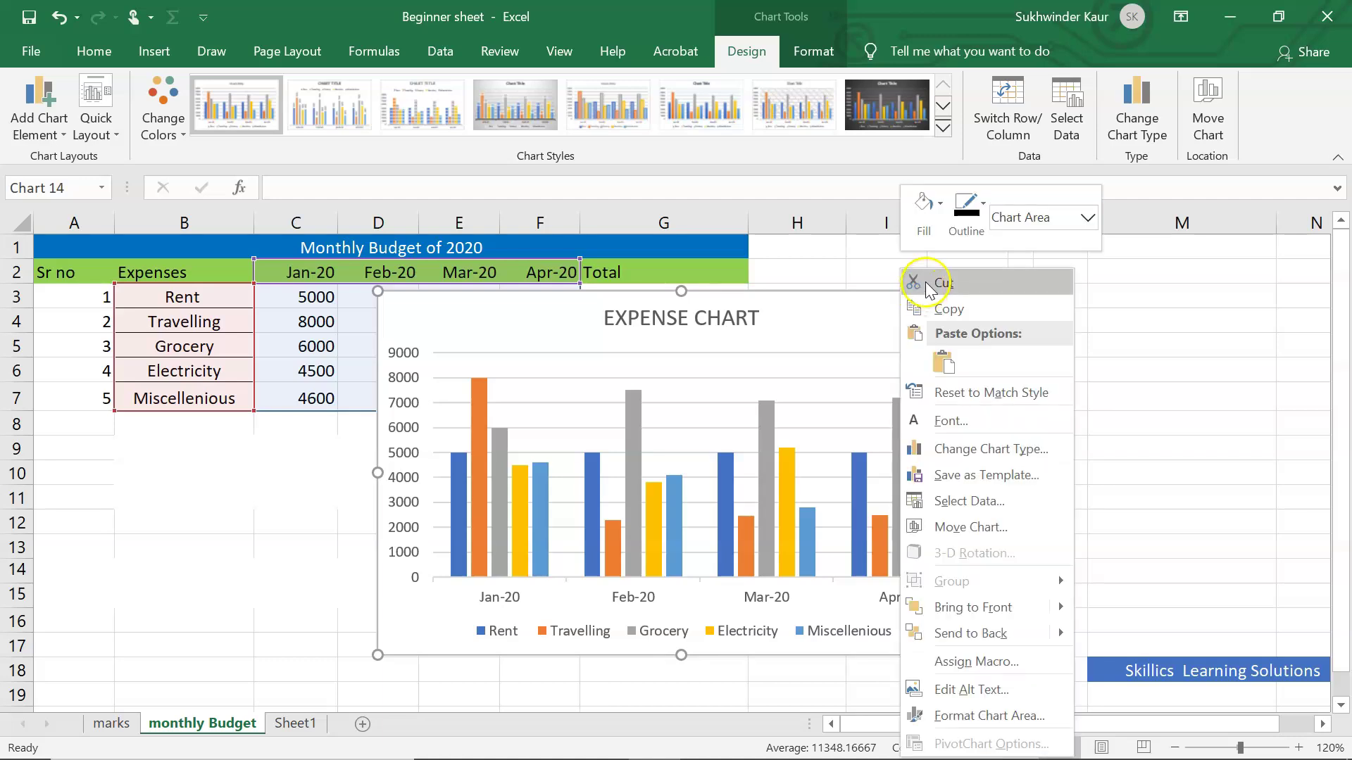
{"action": "left_click", "coordinate": [943, 307]}
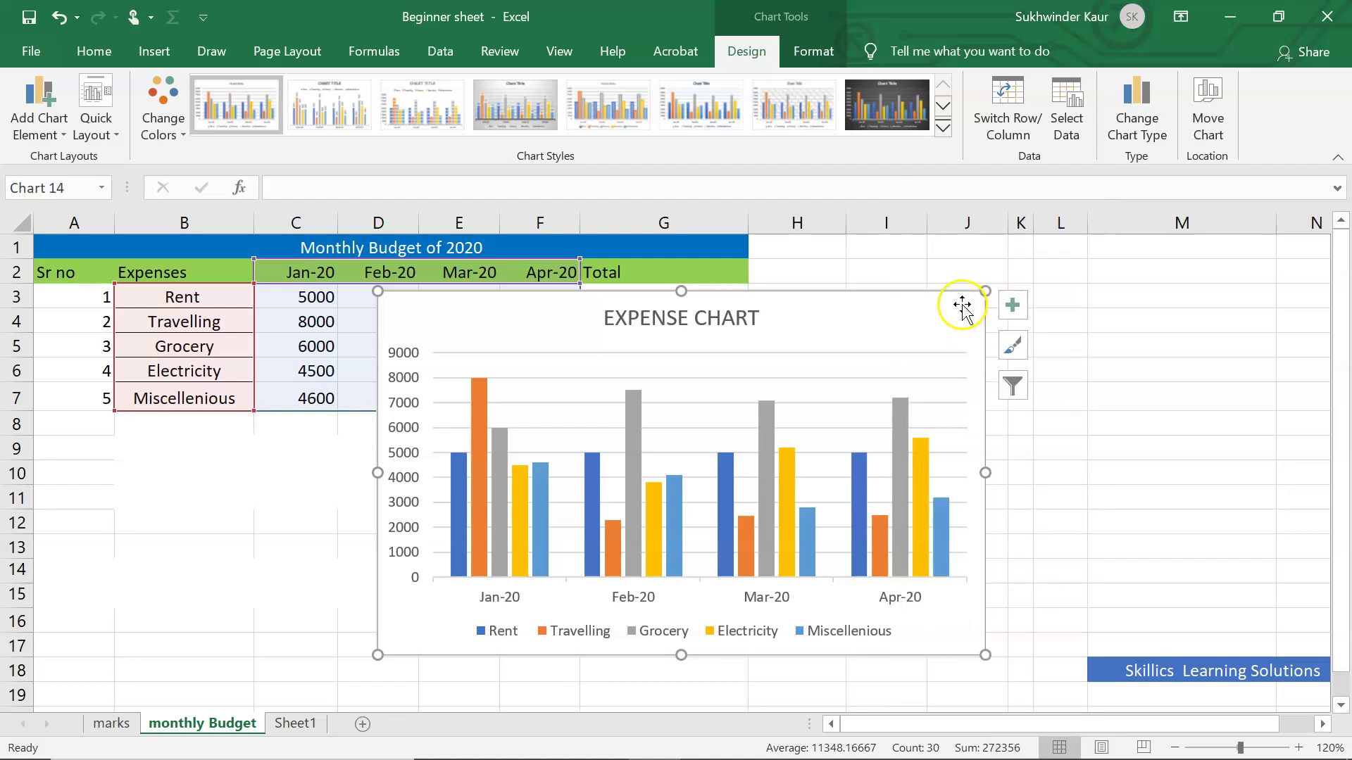
{"action": "left_click", "coordinate": [295, 725]}
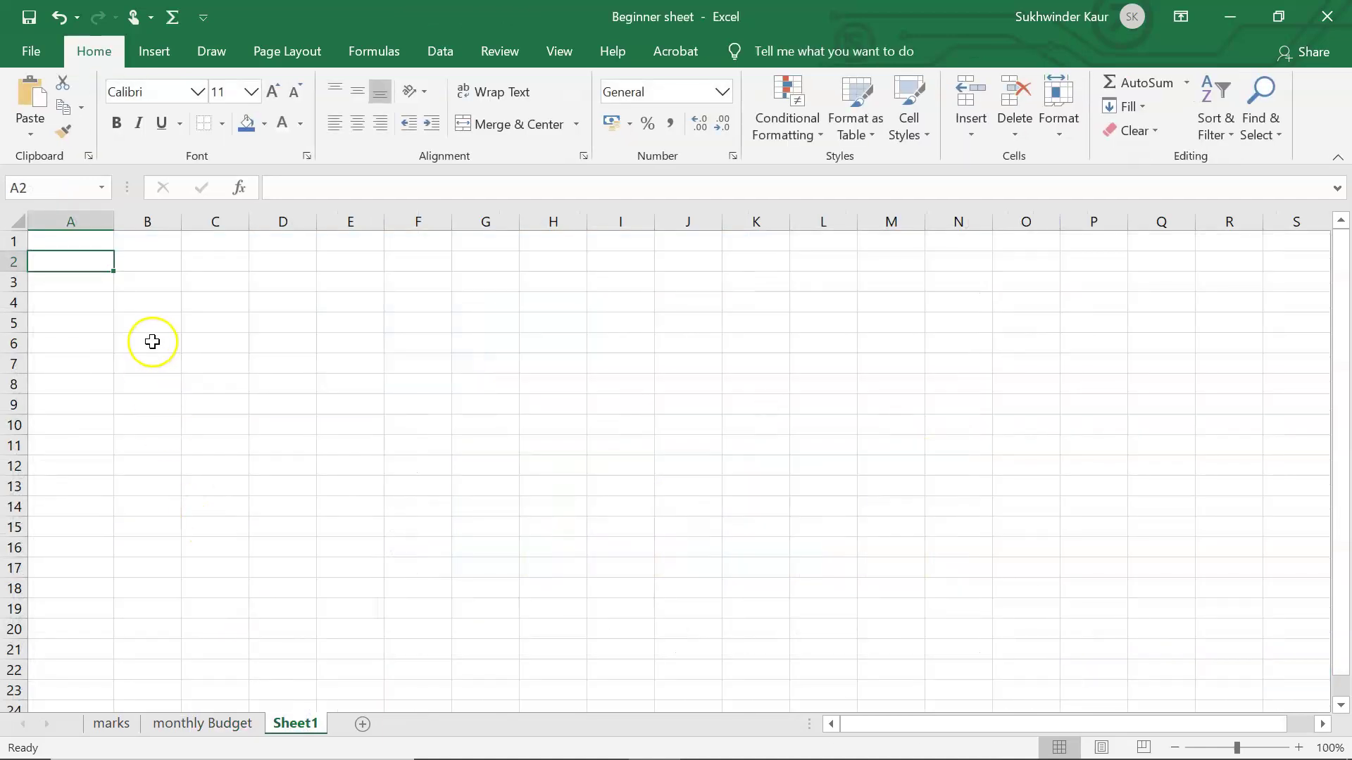
{"action": "left_click", "coordinate": [167, 307]}
{"action": "left_click", "coordinate": [201, 295]}
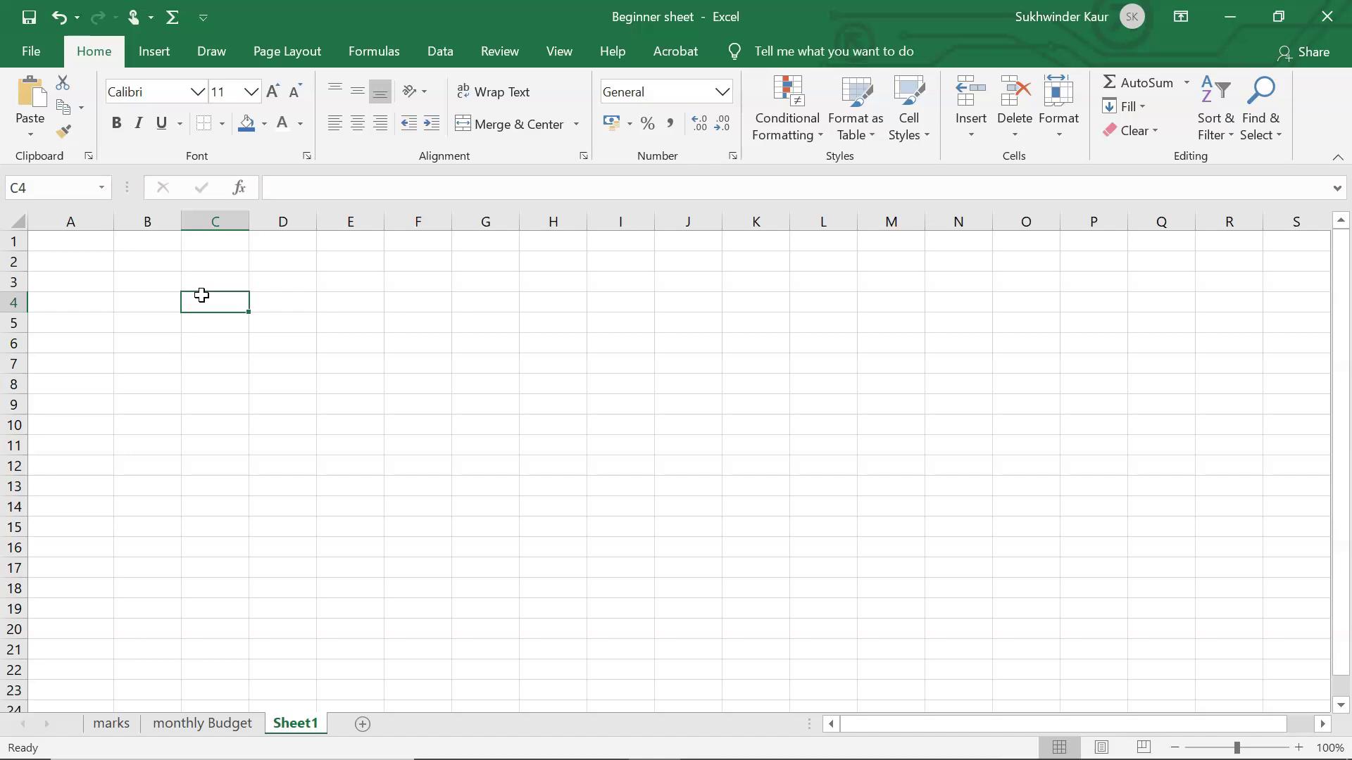
{"action": "key", "text": "ctrl+v"}
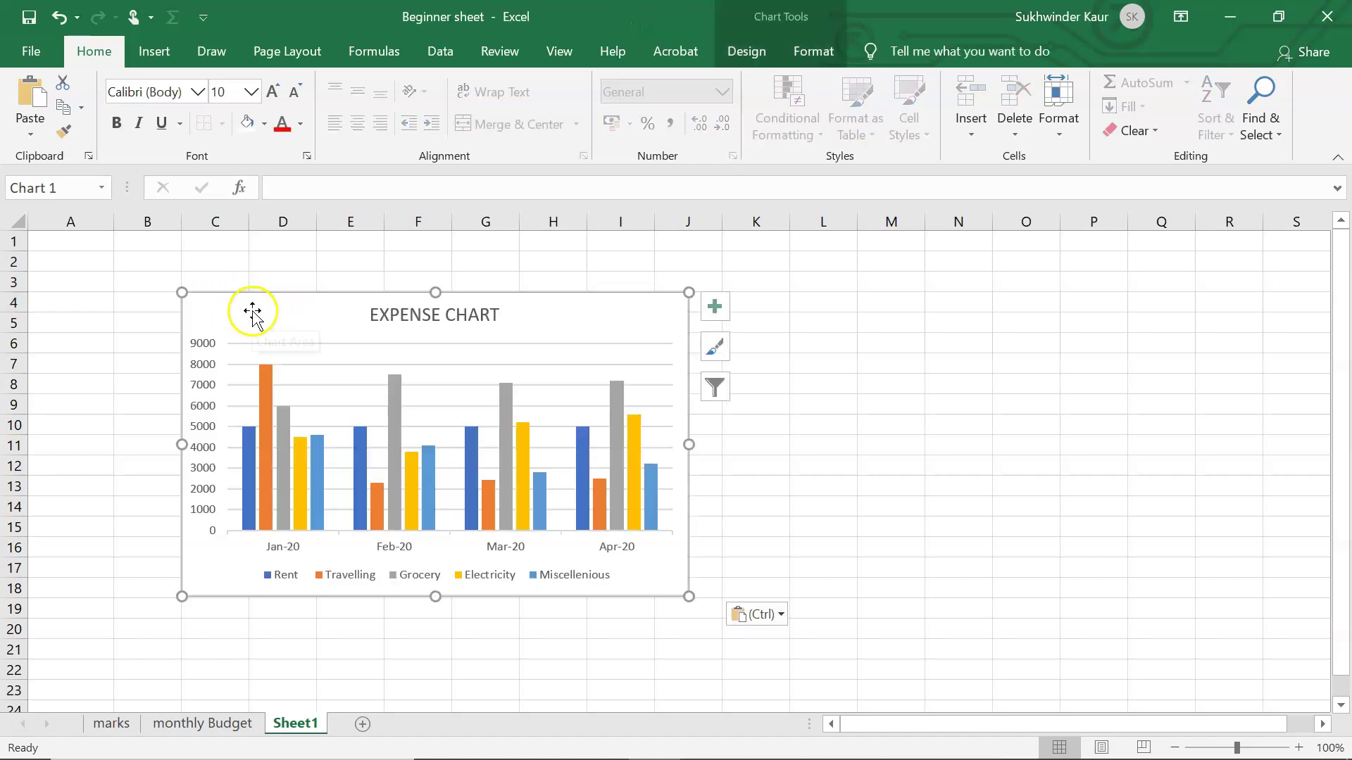
{"action": "left_click_drag", "start_coordinate": [688, 596], "coordinate": [771, 647]}
Step: Move the original expense chart below the budget table on the monthly Budget sheet and return to Sheet1
{"action": "left_click", "coordinate": [202, 723]}
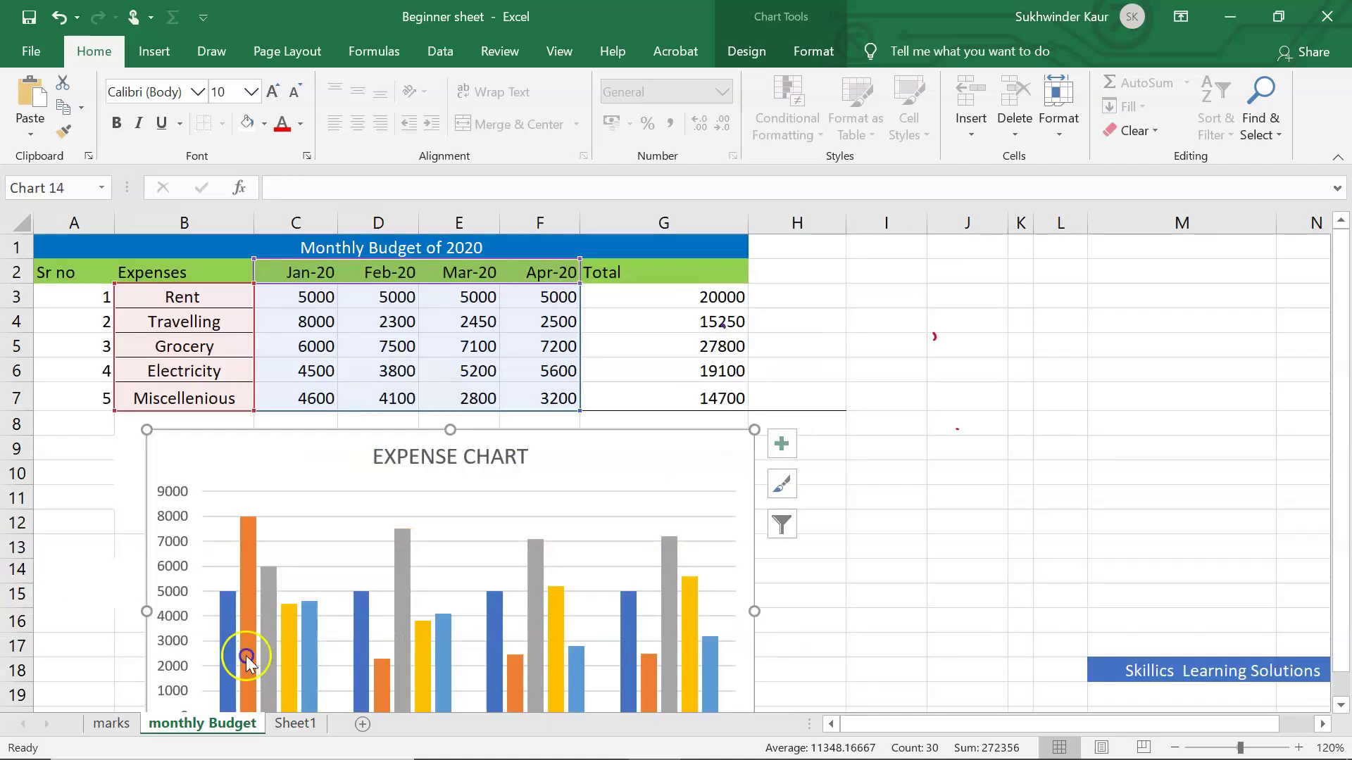
{"action": "left_click", "coordinate": [316, 723]}
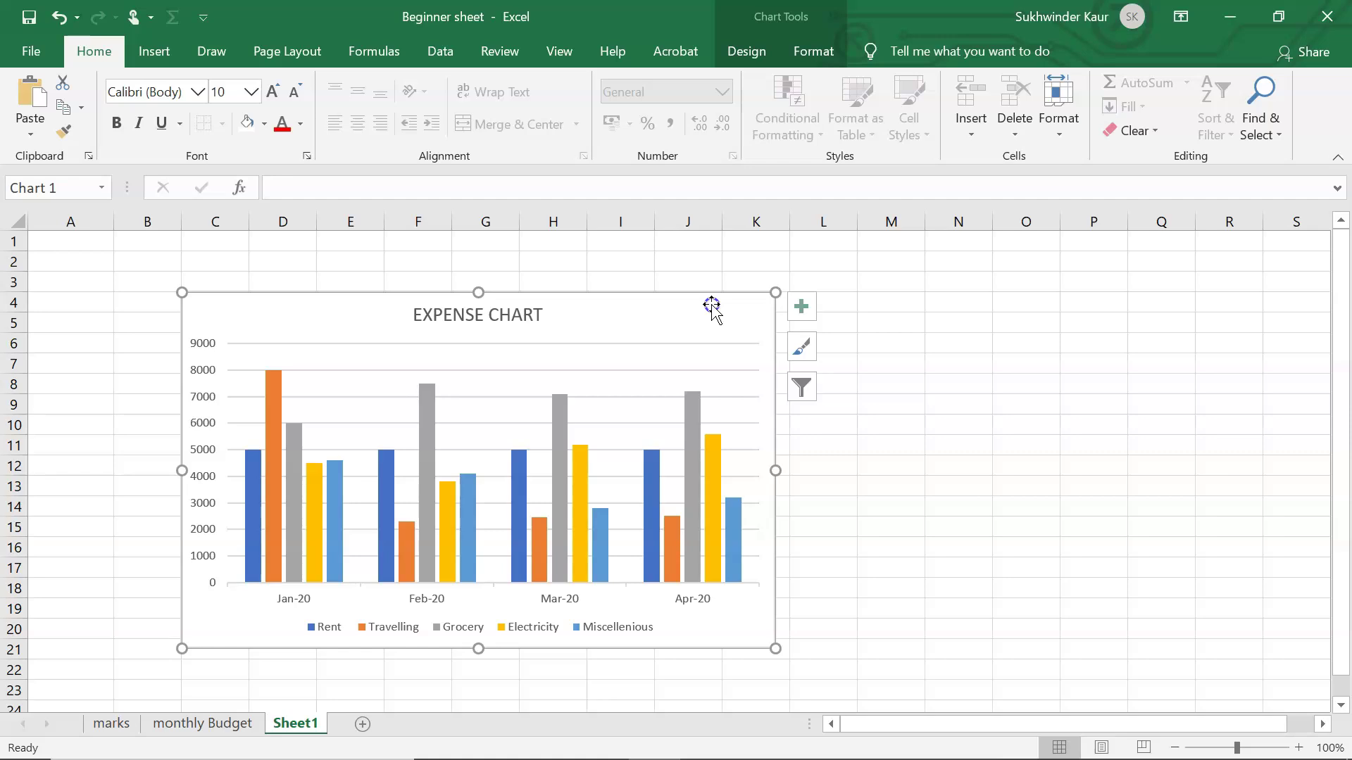
Step: Switch to Word, paste the Sheet1 expense chart into a new blank document and enlarge it slightly
{"action": "left_click", "coordinate": [25, 739]}
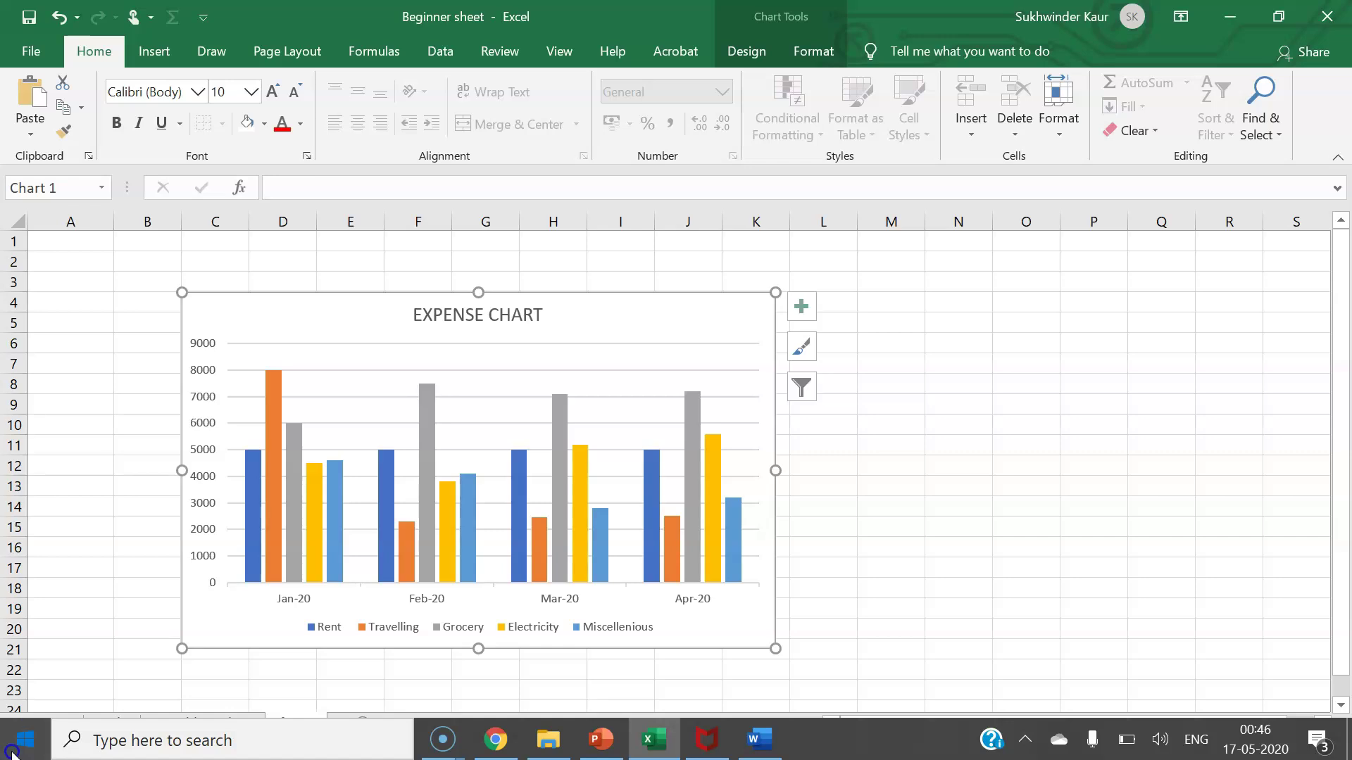
{"action": "left_click", "coordinate": [471, 180]}
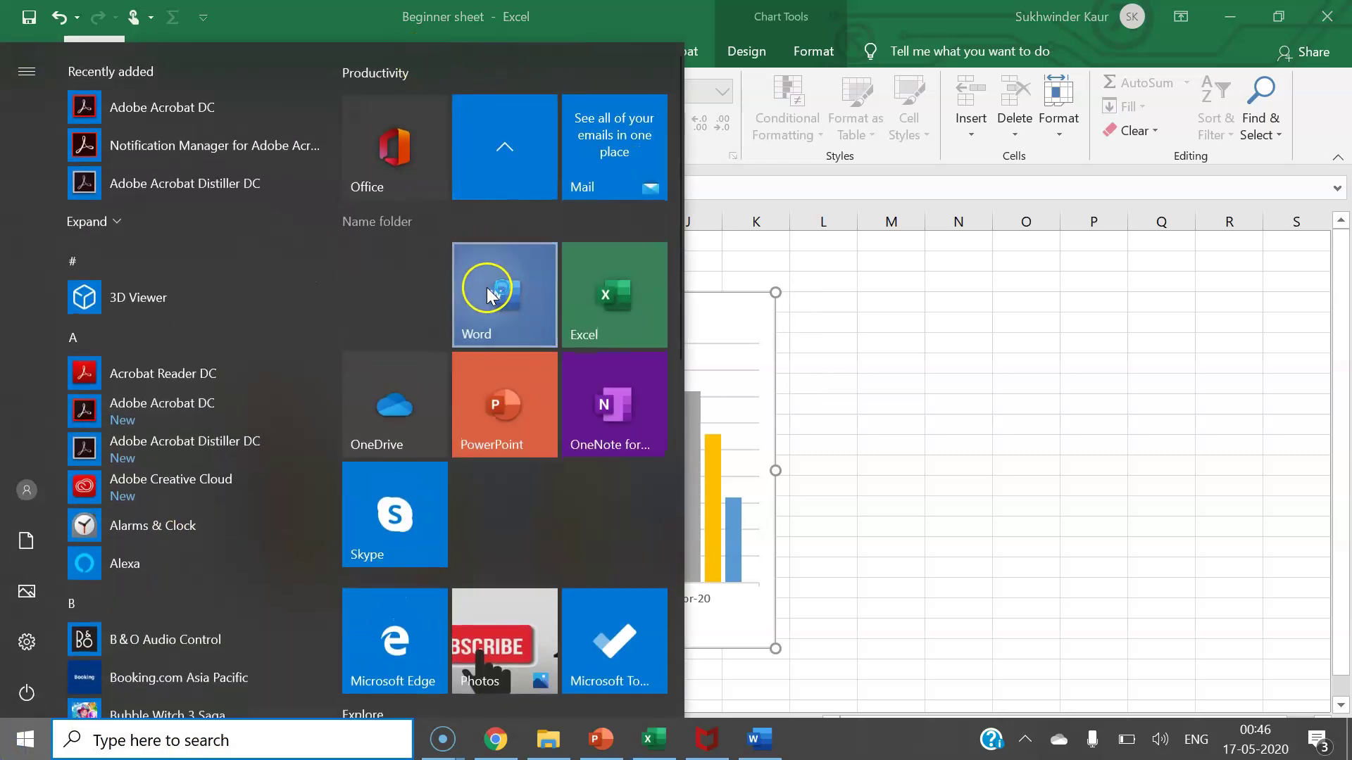
{"action": "left_click", "coordinate": [487, 288]}
{"action": "left_click", "coordinate": [388, 371]}
{"action": "left_click", "coordinate": [706, 220]}
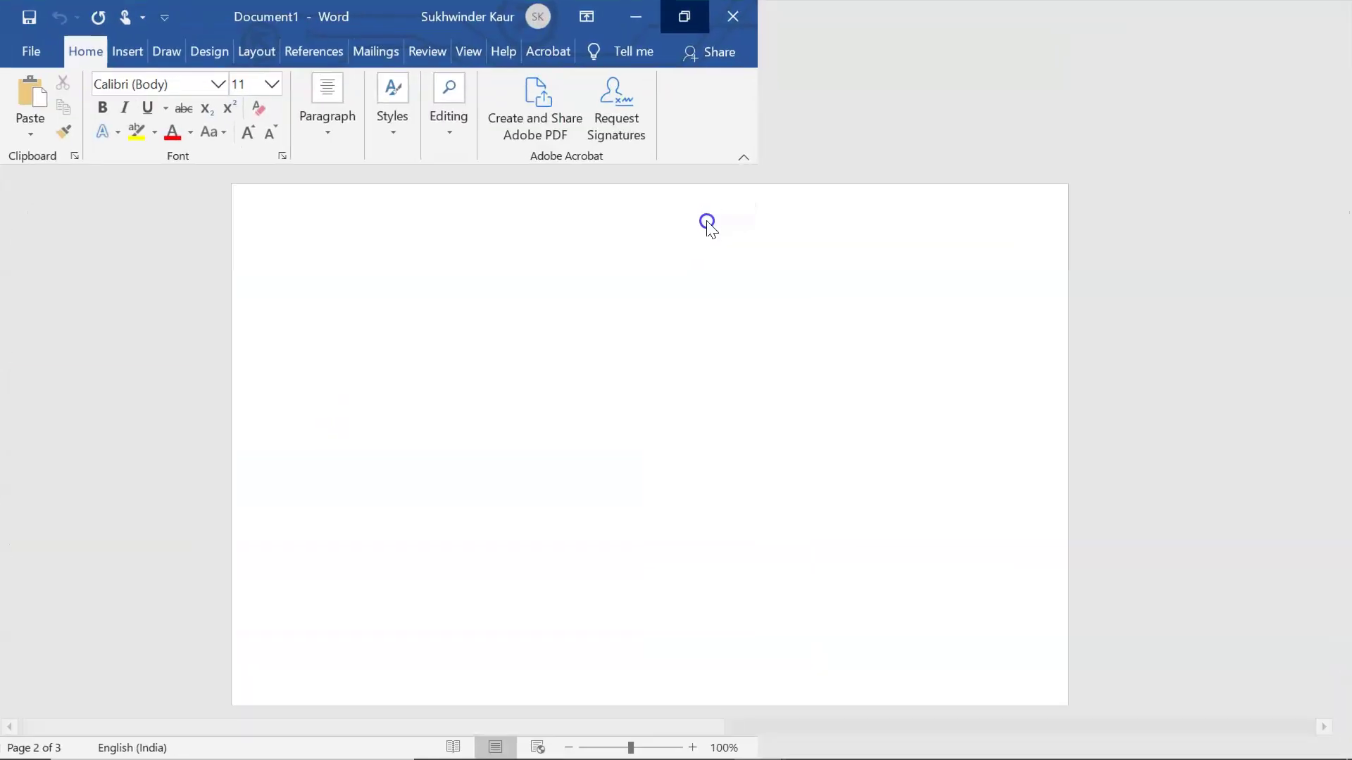
{"action": "key", "text": "ctrl+v"}
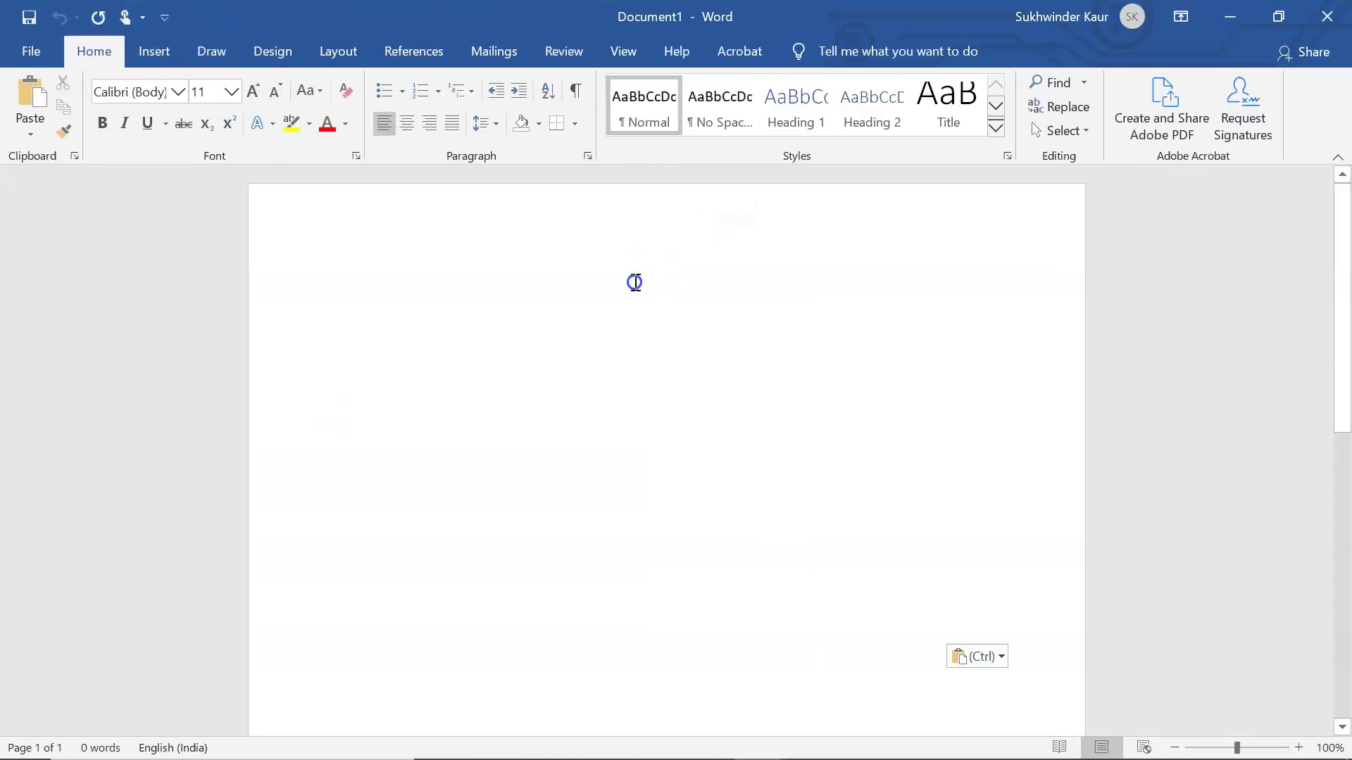
{"action": "left_click", "coordinate": [763, 304]}
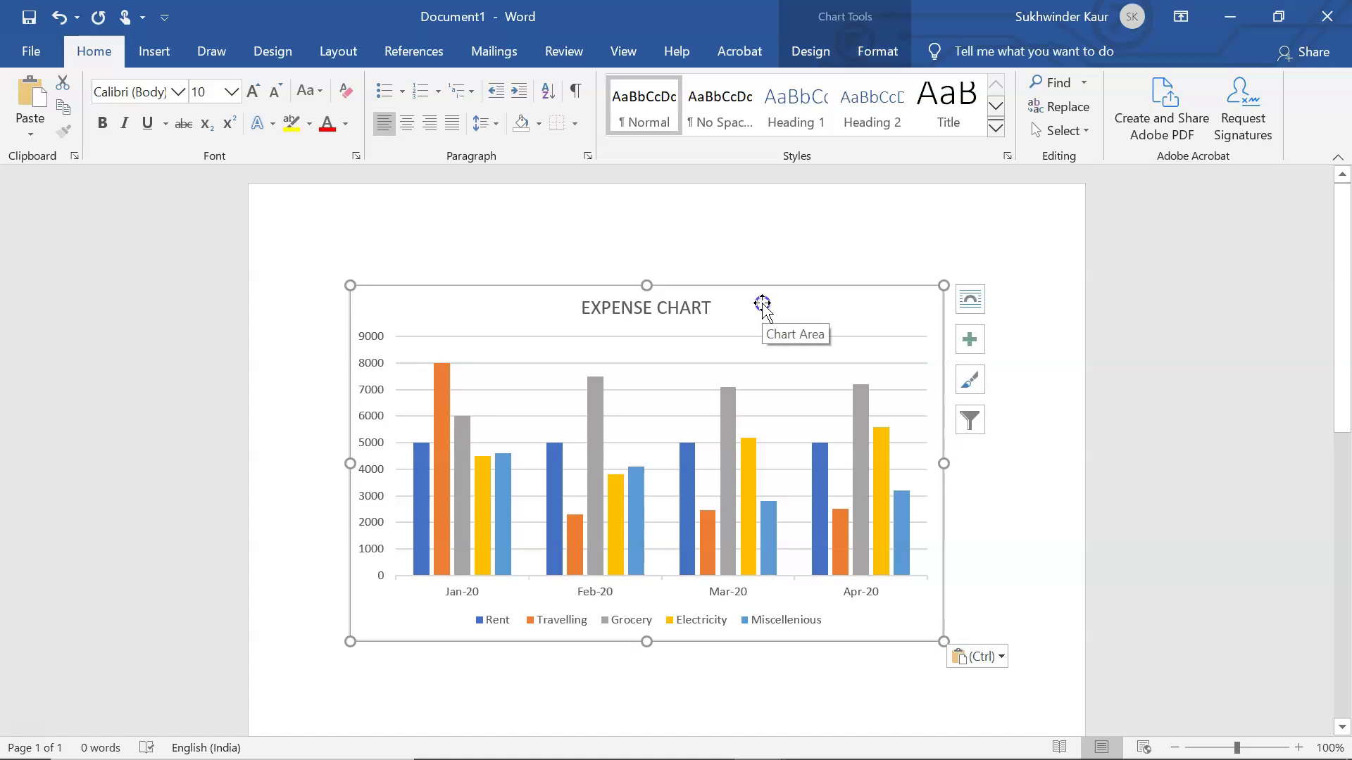
{"action": "left_click_drag", "start_coordinate": [942, 642], "coordinate": [991, 658]}
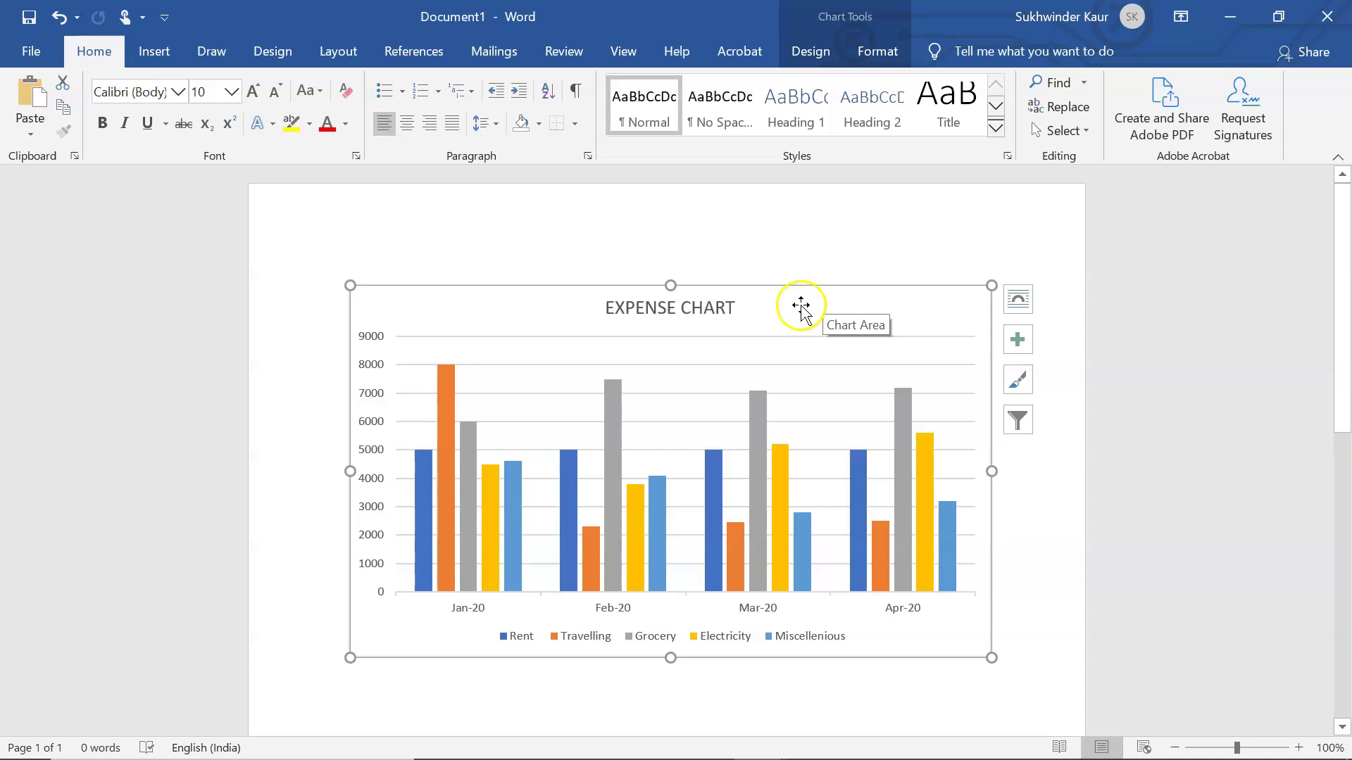
{"action": "left_click", "coordinate": [824, 306]}
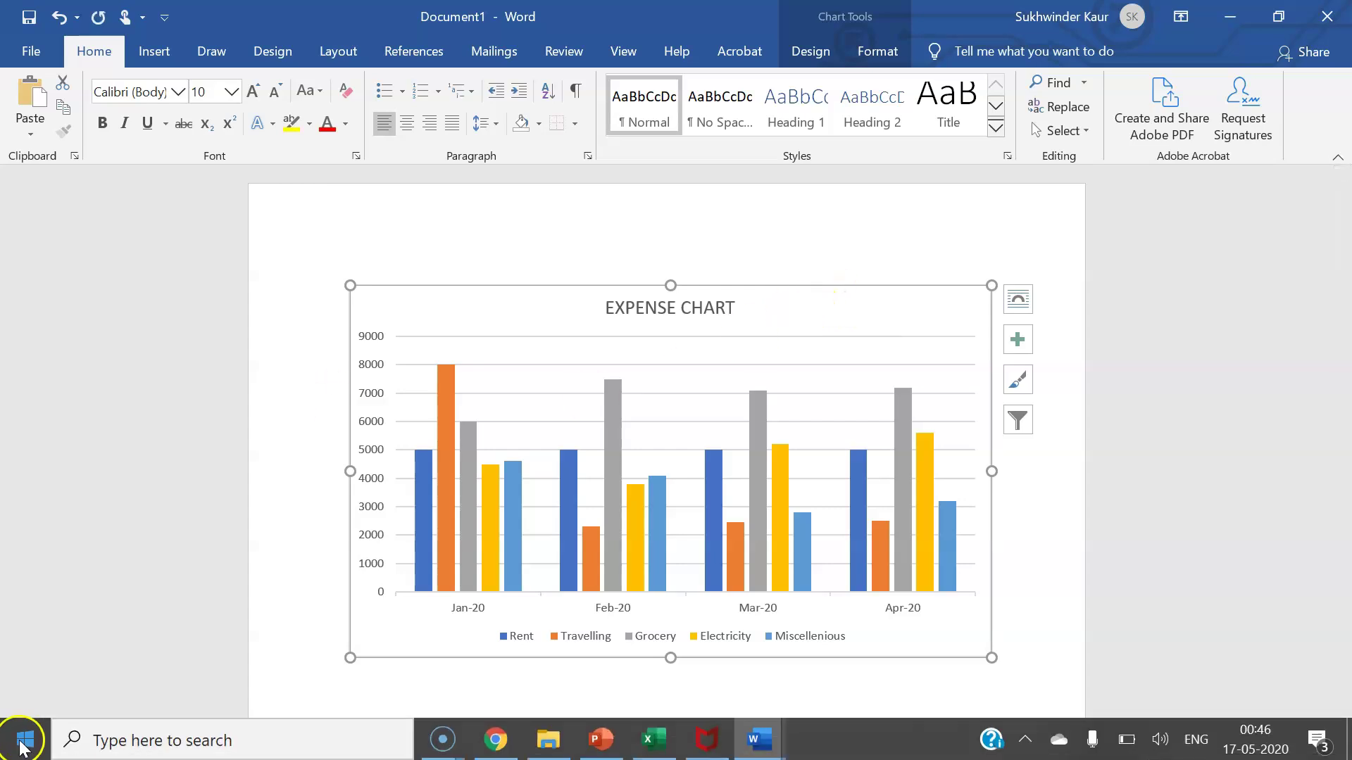
Step: Switch to PowerPoint, create a blank presentation and add a second slide
{"action": "left_click", "coordinate": [25, 740]}
{"action": "left_click", "coordinate": [542, 205]}
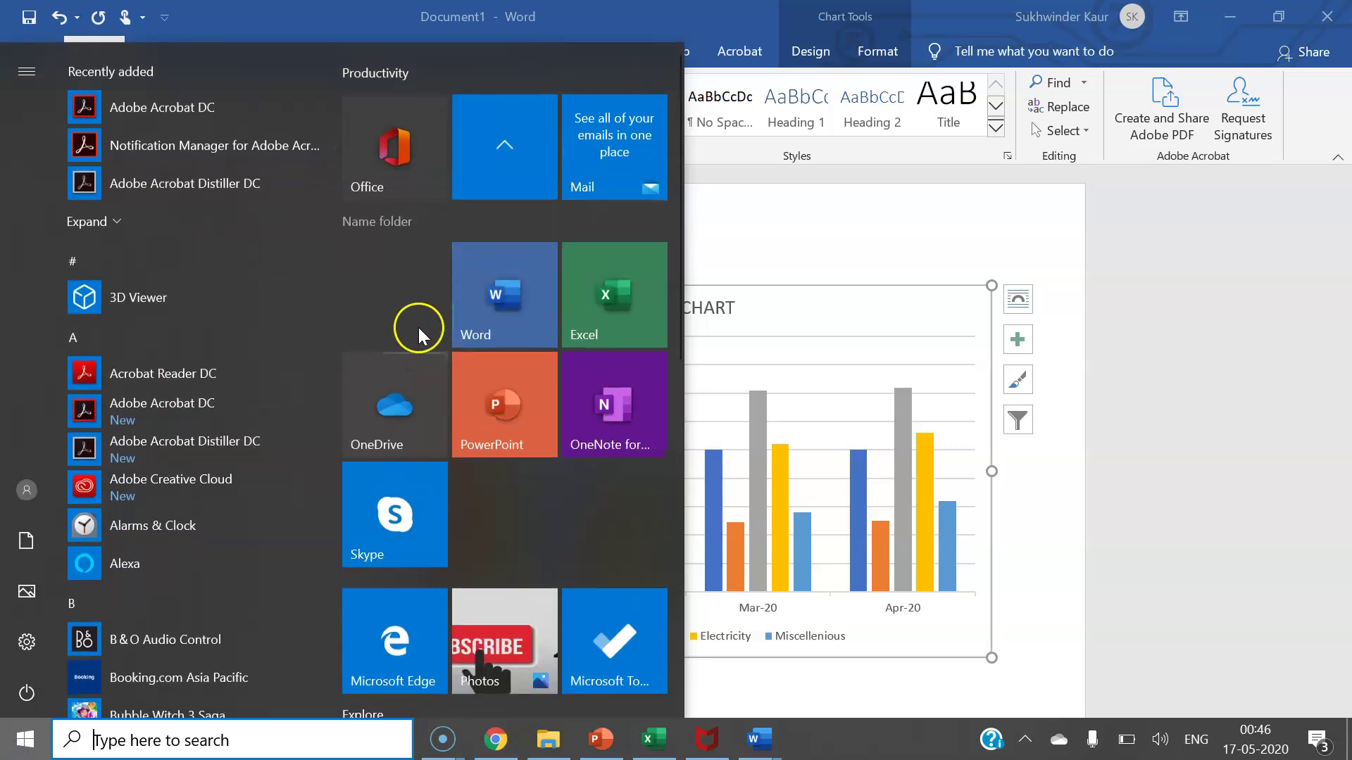
{"action": "left_click", "coordinate": [491, 407]}
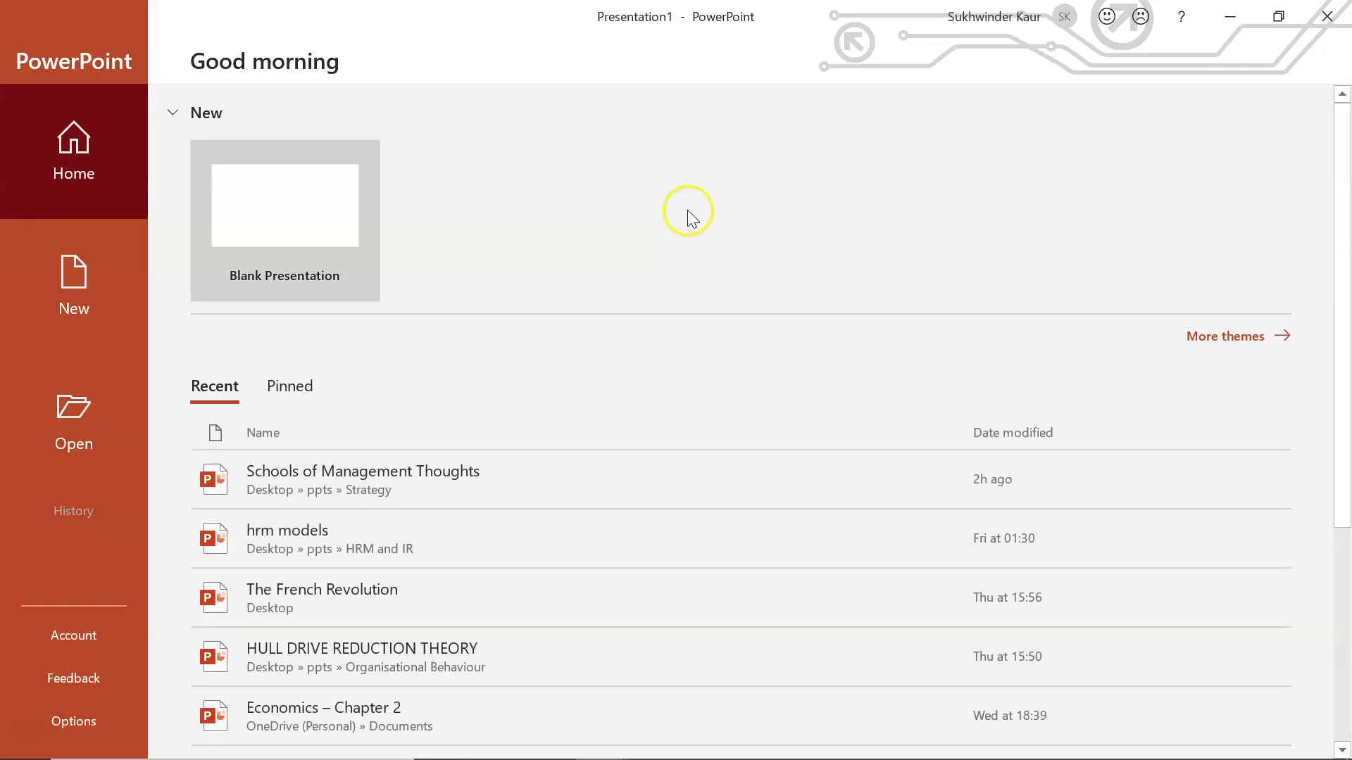
{"action": "left_click", "coordinate": [326, 212]}
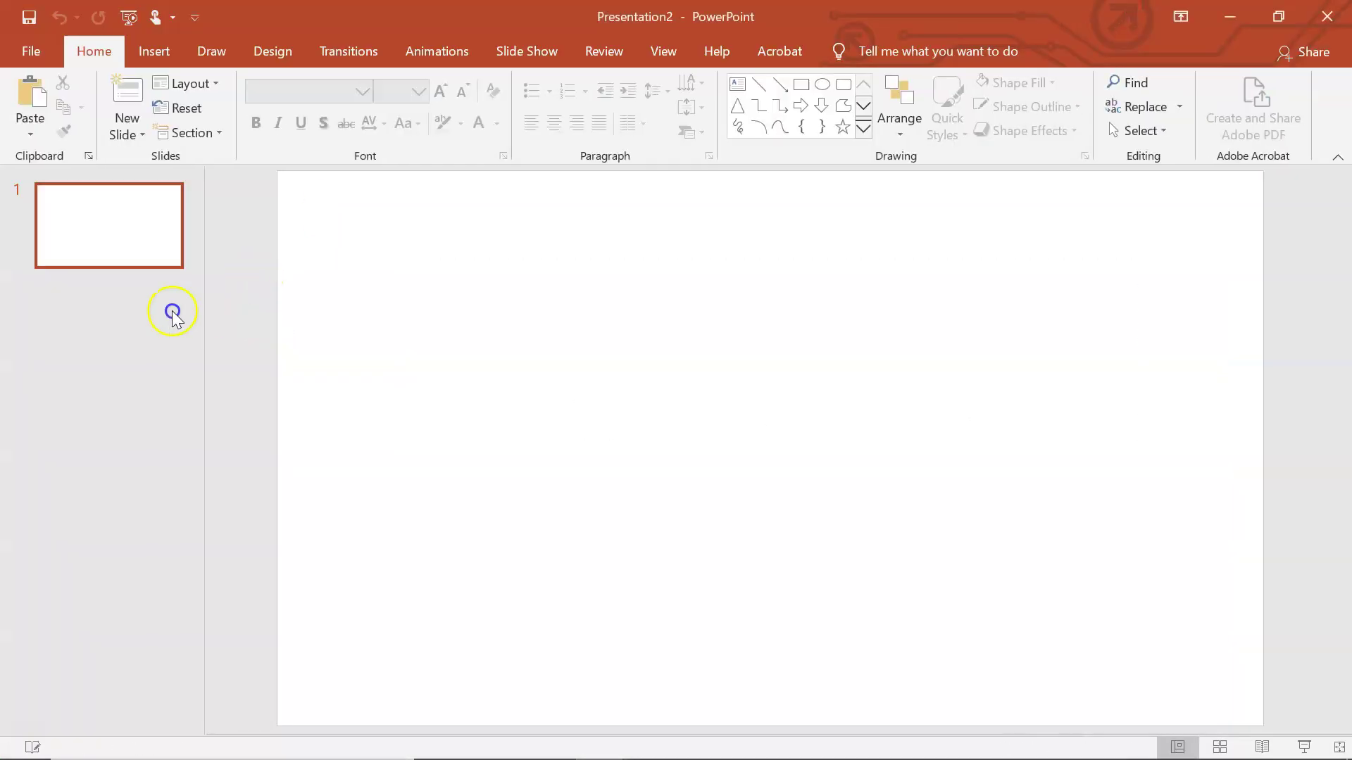
{"action": "key", "text": "Return"}
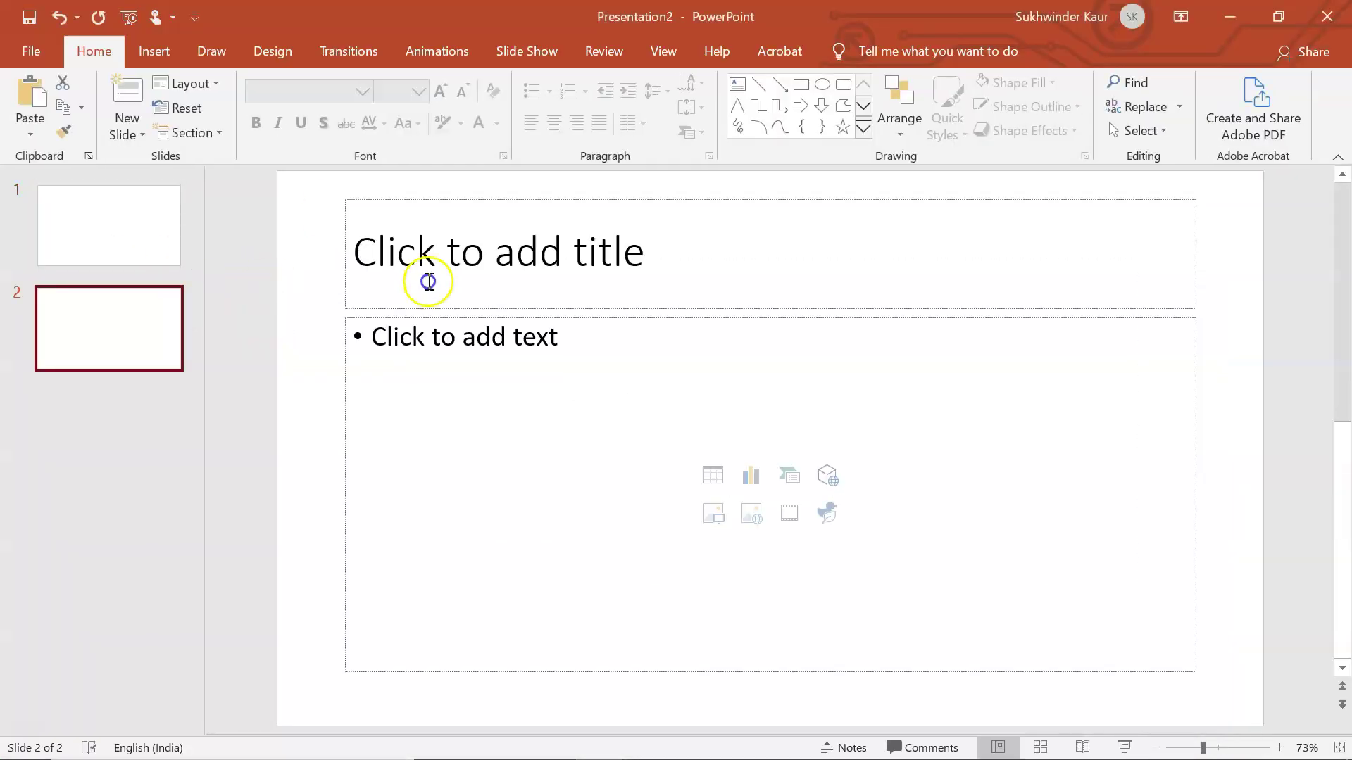
Step: Paste the expense chart into slide 2's content placeholder and stretch it upward over the title area
{"action": "left_click", "coordinate": [460, 340]}
{"action": "key", "text": "ctrl+v"}
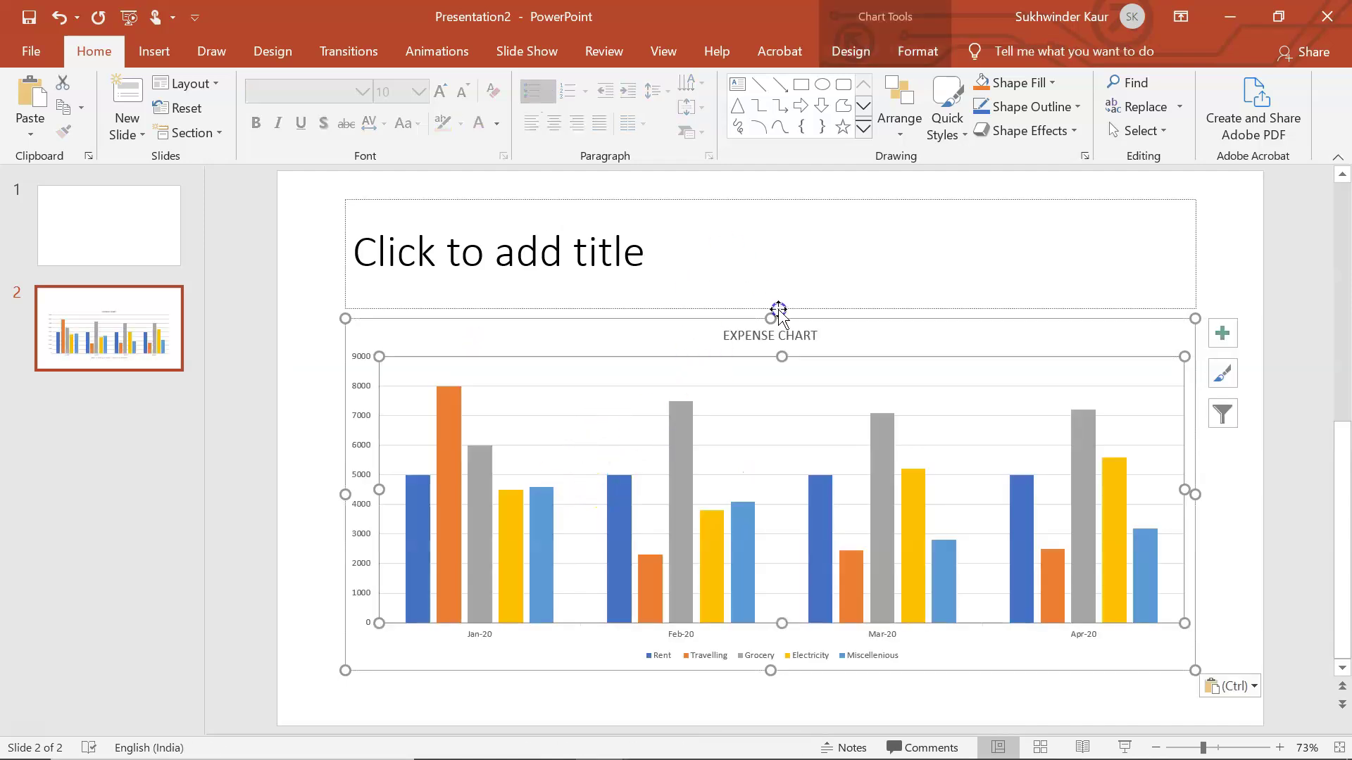
{"action": "left_click_drag", "start_coordinate": [770, 307], "coordinate": [759, 213]}
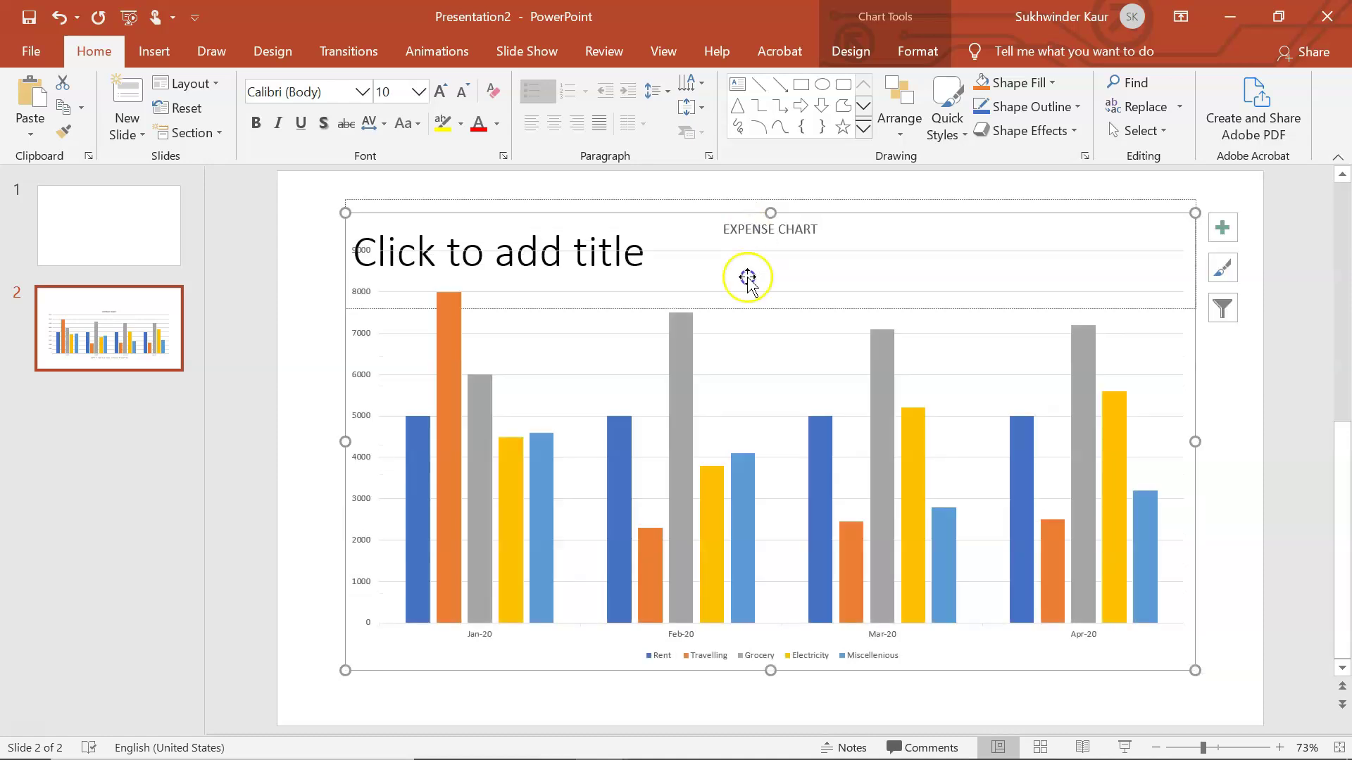
Step: Preview the chart slide in a slide show started from the beginning, and return to Sheet1 in Excel
{"action": "left_click", "coordinate": [529, 50]}
{"action": "left_click", "coordinate": [8, 119]}
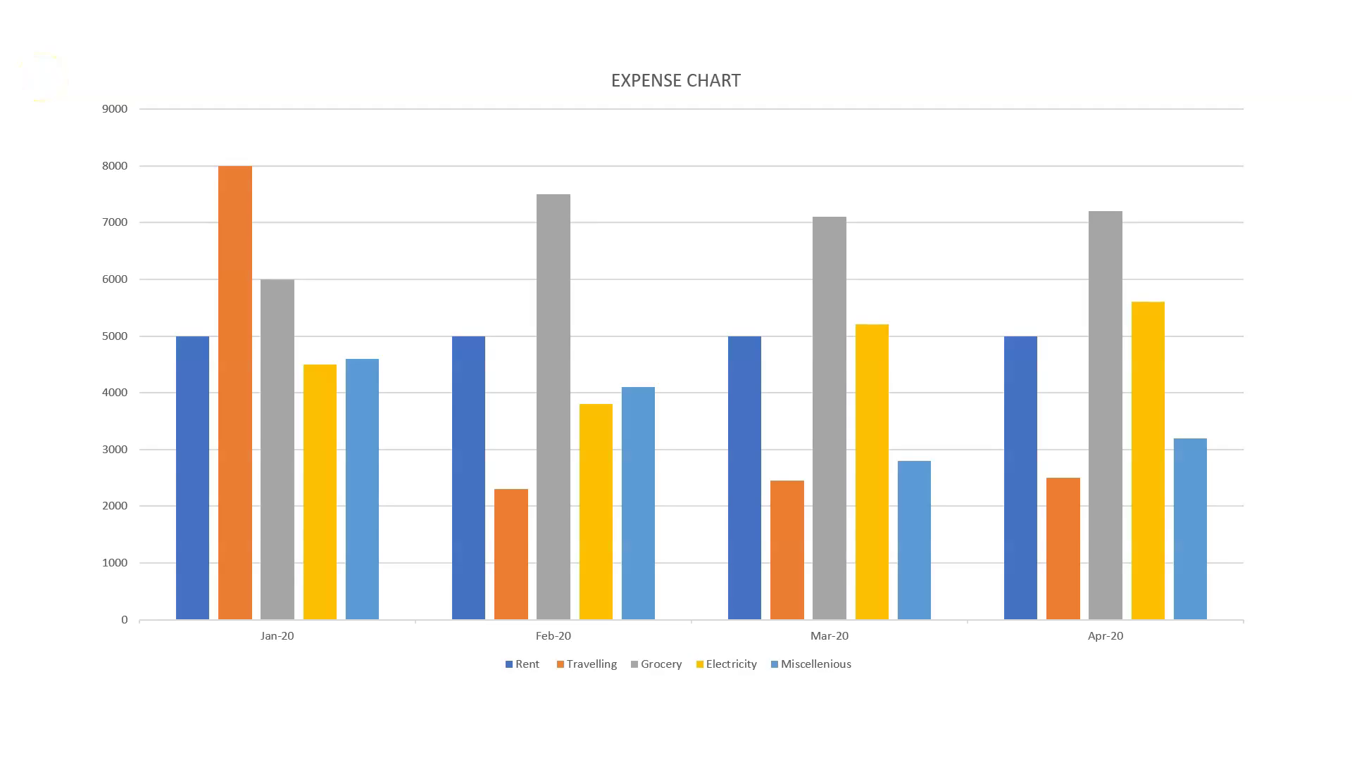
{"action": "key", "text": "Escape"}
{"action": "key", "text": "Escape"}
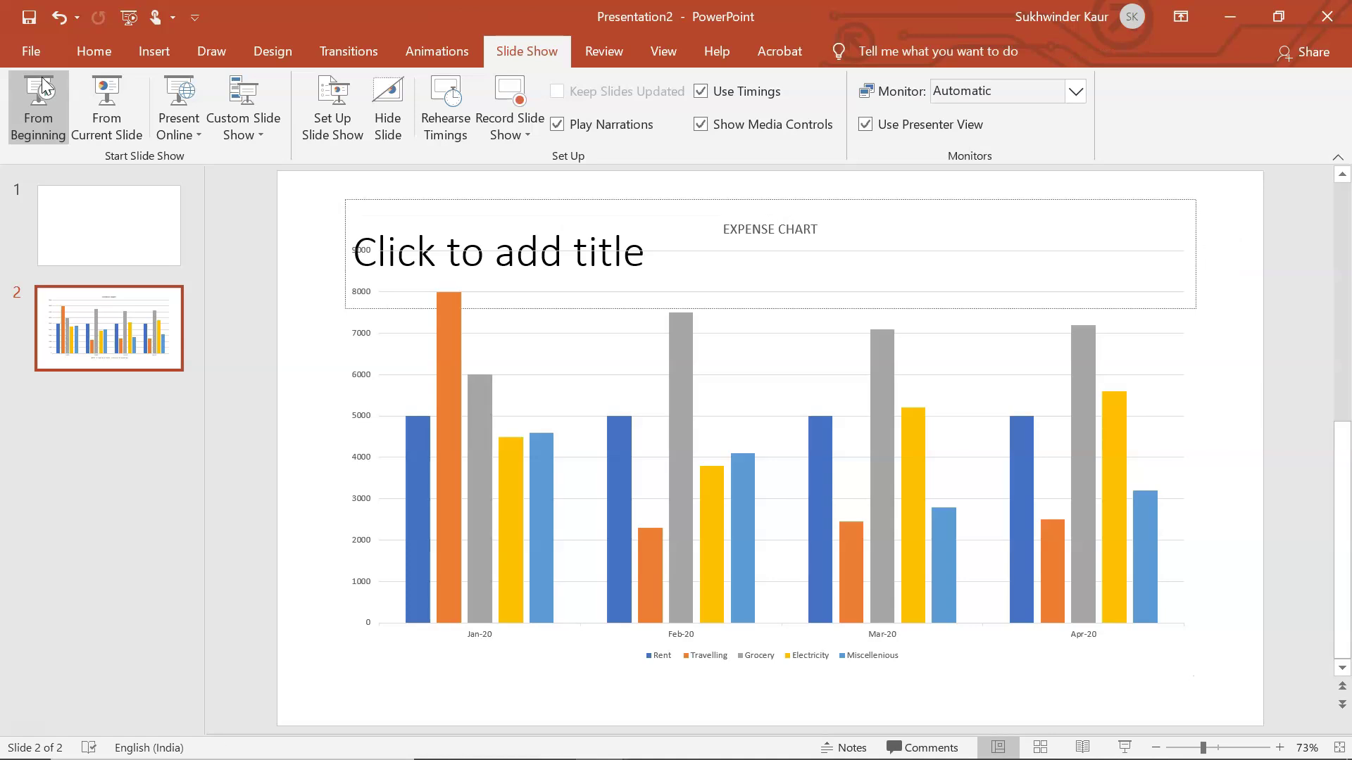
{"action": "left_click", "coordinate": [1336, 15]}
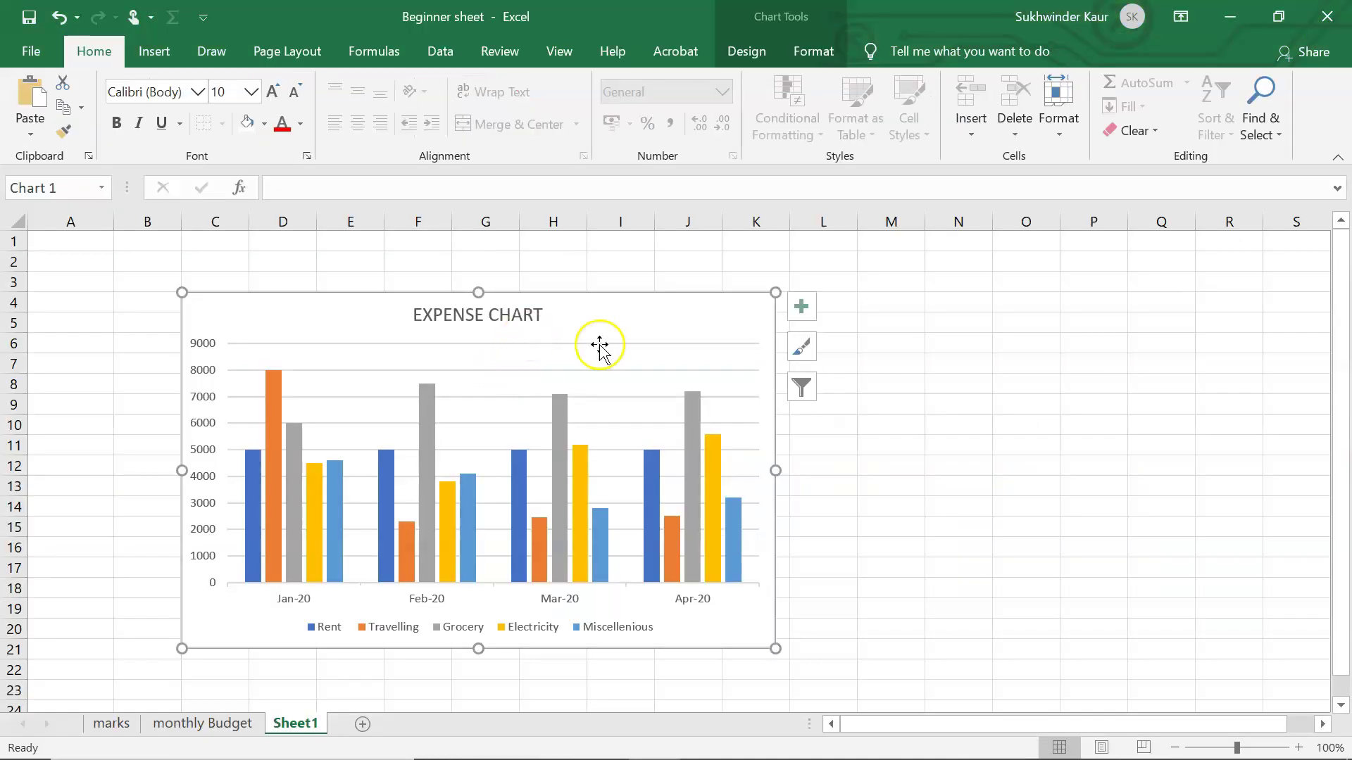
Step: Copy the Sheet1 expense chart and paste it at cell E3 of a new blank Excel workbook
{"action": "left_click", "coordinate": [657, 312]}
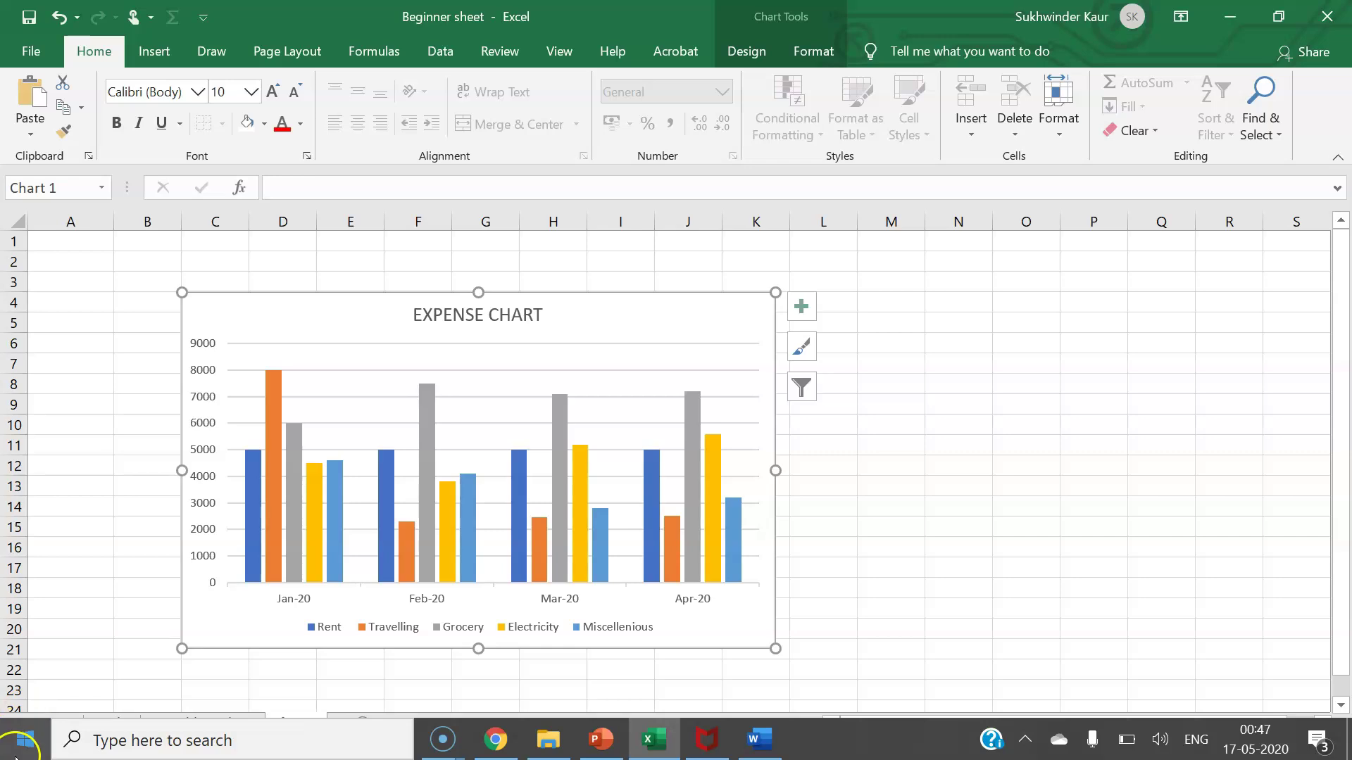
{"action": "left_click", "coordinate": [15, 753]}
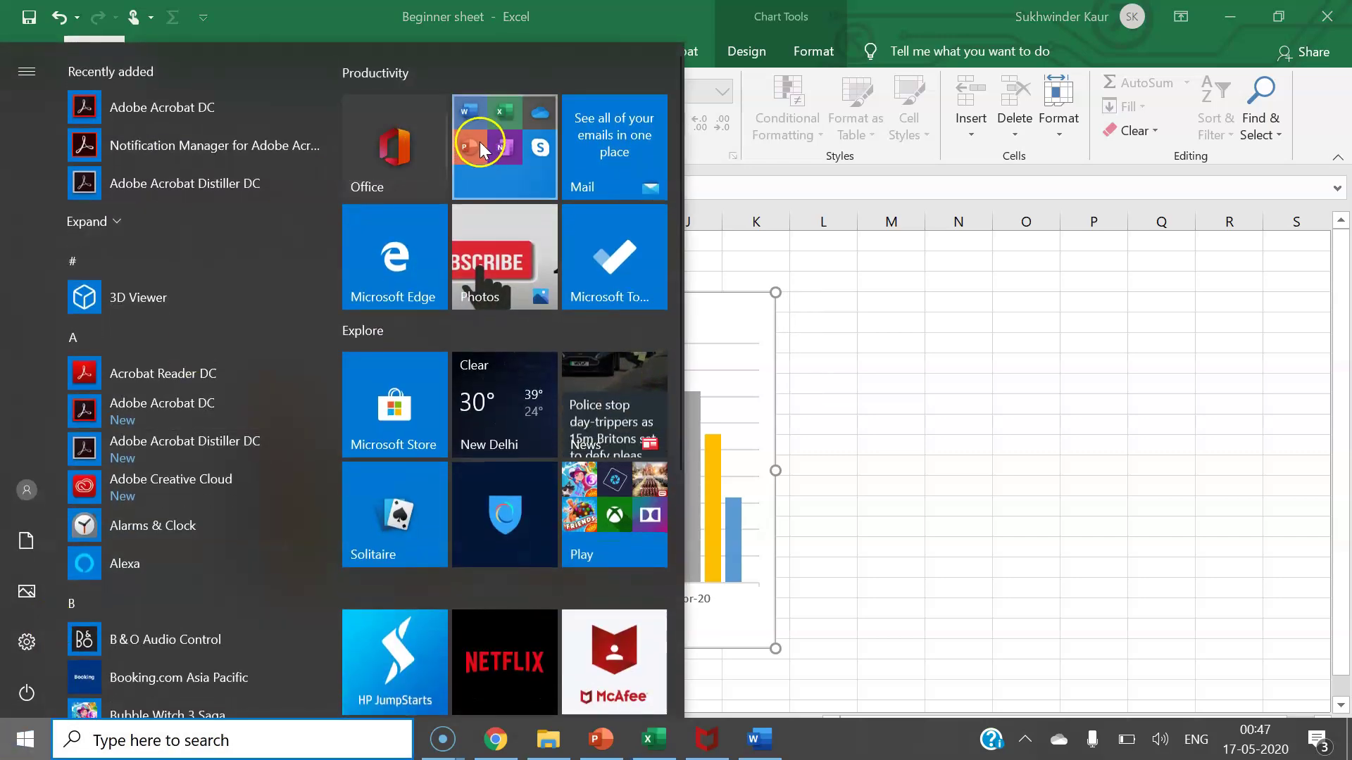
{"action": "left_click", "coordinate": [481, 142]}
{"action": "left_click", "coordinate": [597, 325]}
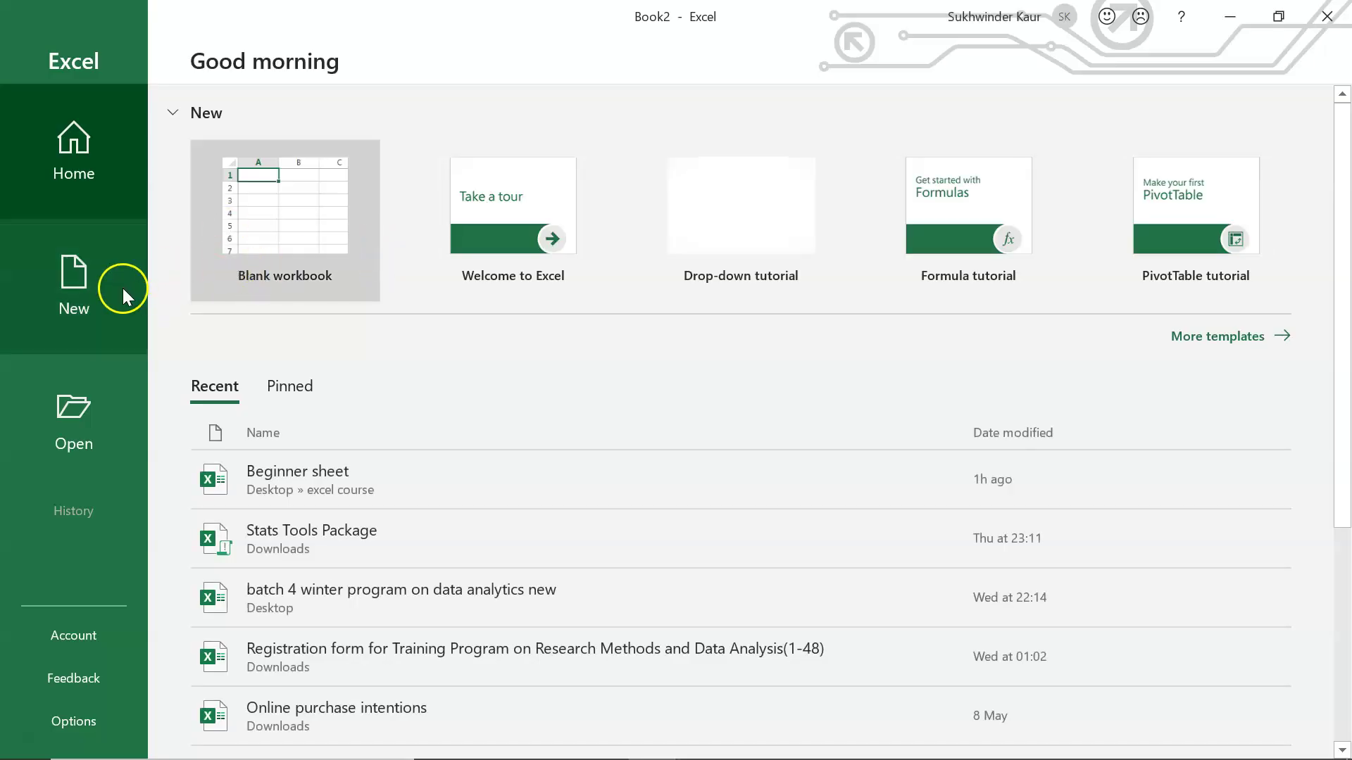
{"action": "left_click", "coordinate": [130, 289]}
{"action": "left_click", "coordinate": [265, 235]}
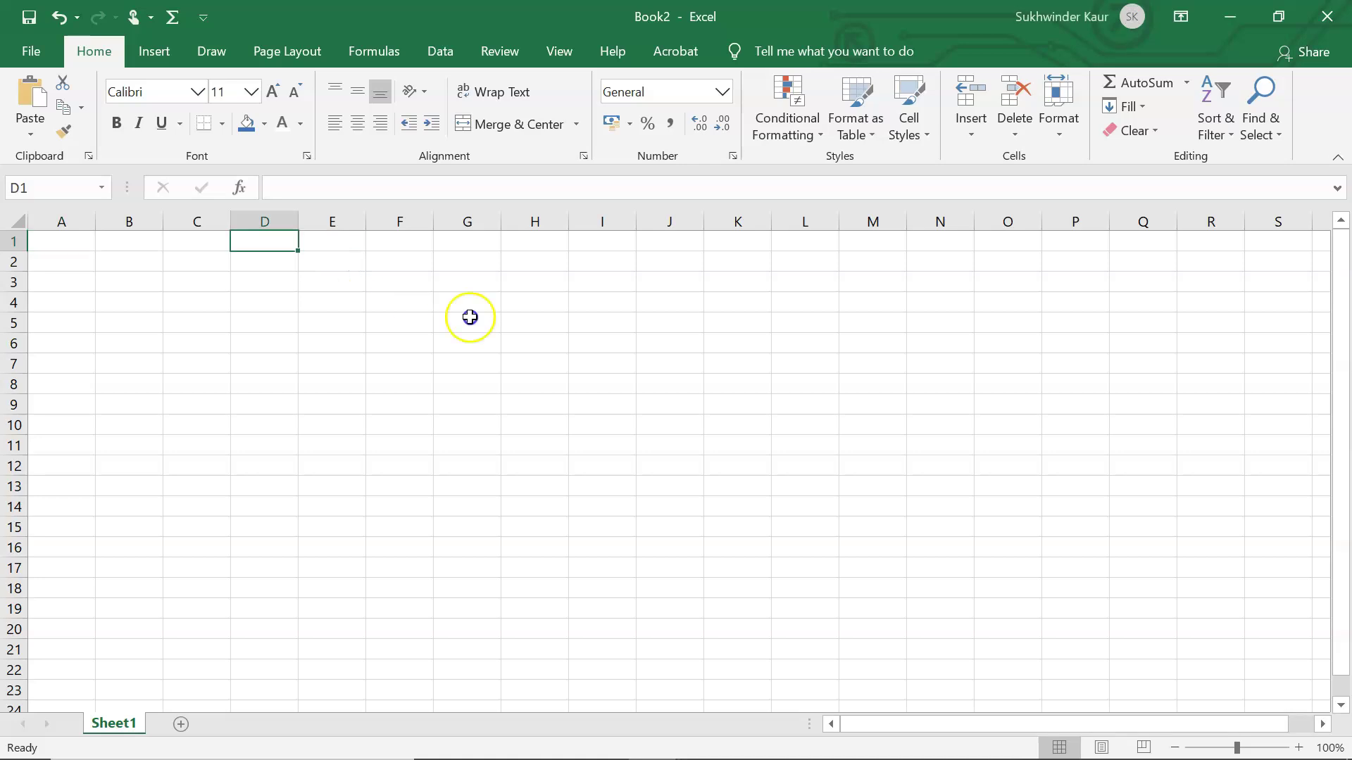
{"action": "left_click", "coordinate": [320, 288]}
{"action": "key", "text": "ctrl+v"}
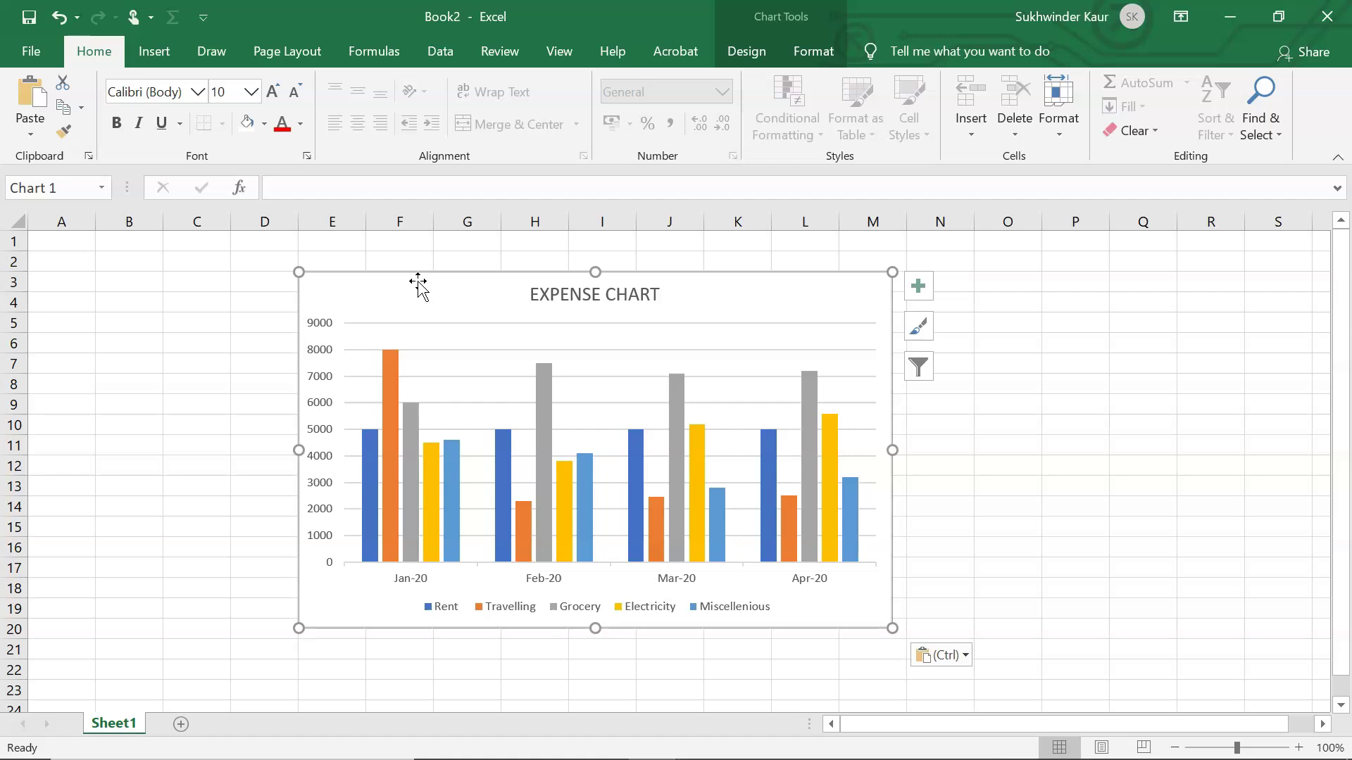
Step: Minimize the new workbook and go to the monthly Budget sheet of the Beginner sheet workbook
{"action": "left_click", "coordinate": [1230, 16]}
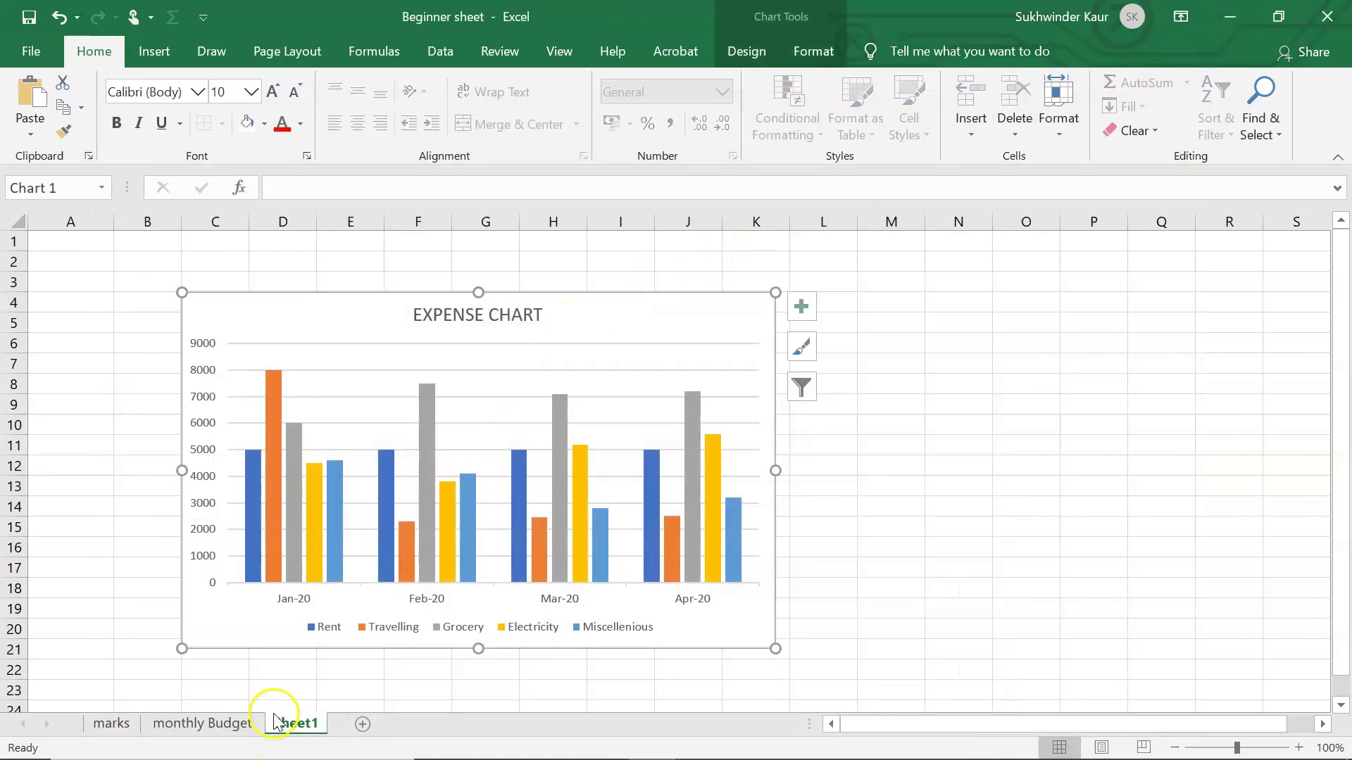
{"action": "left_click", "coordinate": [238, 733]}
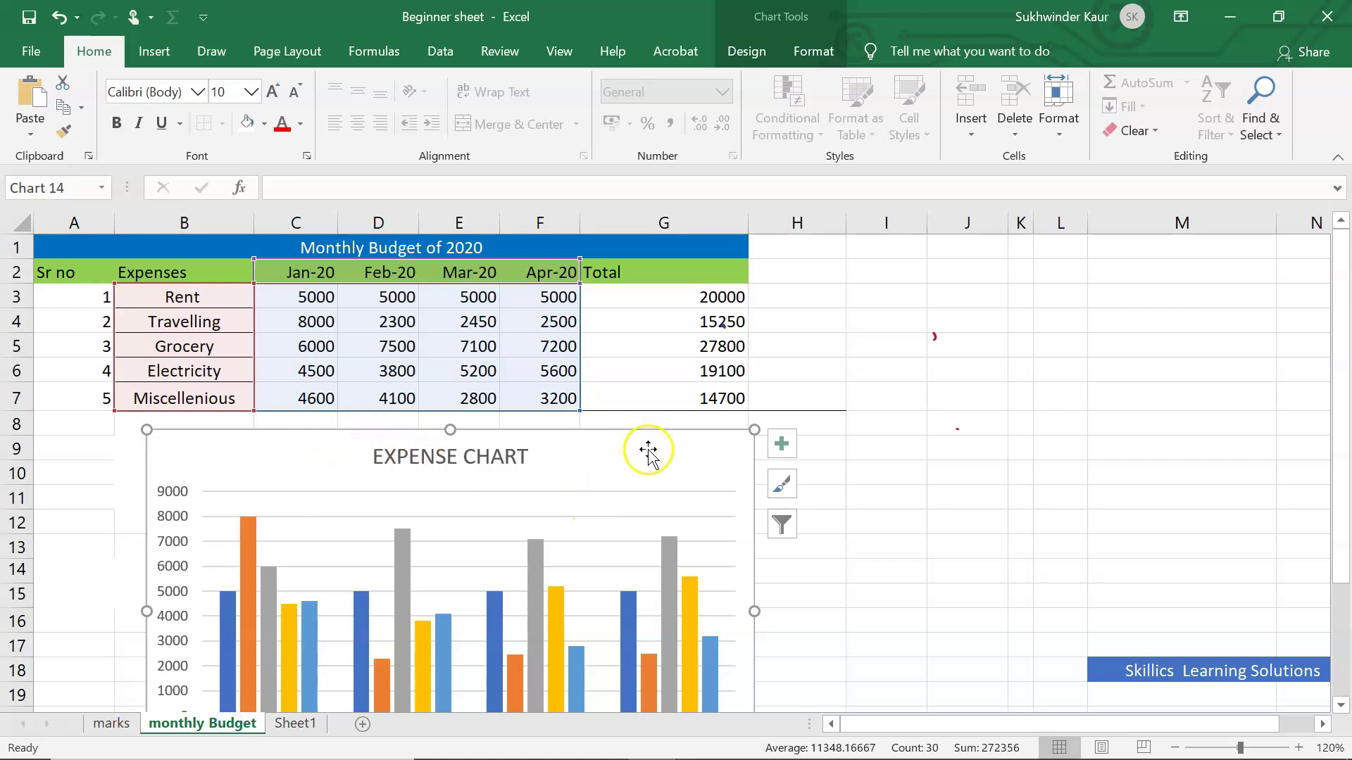
Step: Cut the expense chart from the monthly Budget sheet and paste it at cell B6 of Sheet1
{"action": "right_click", "coordinate": [655, 459]}
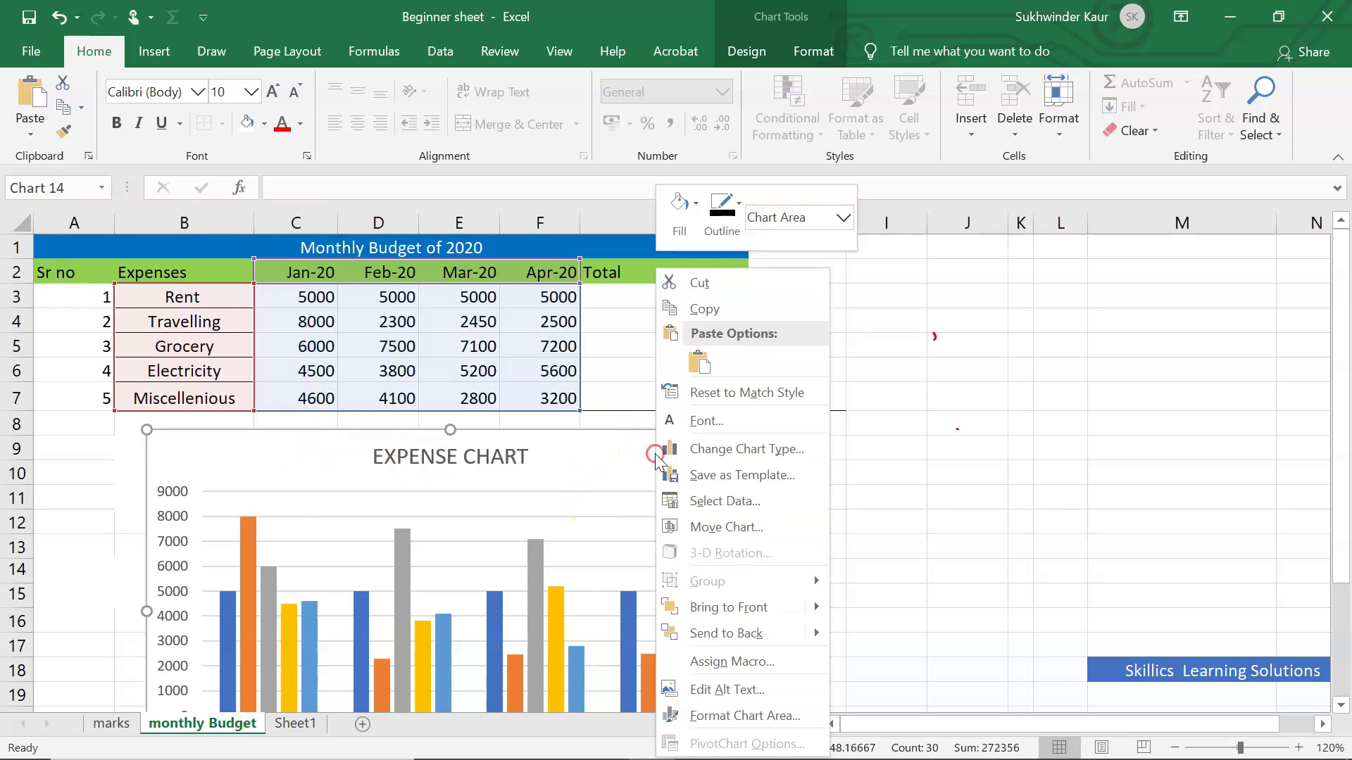
{"action": "left_click", "coordinate": [705, 282]}
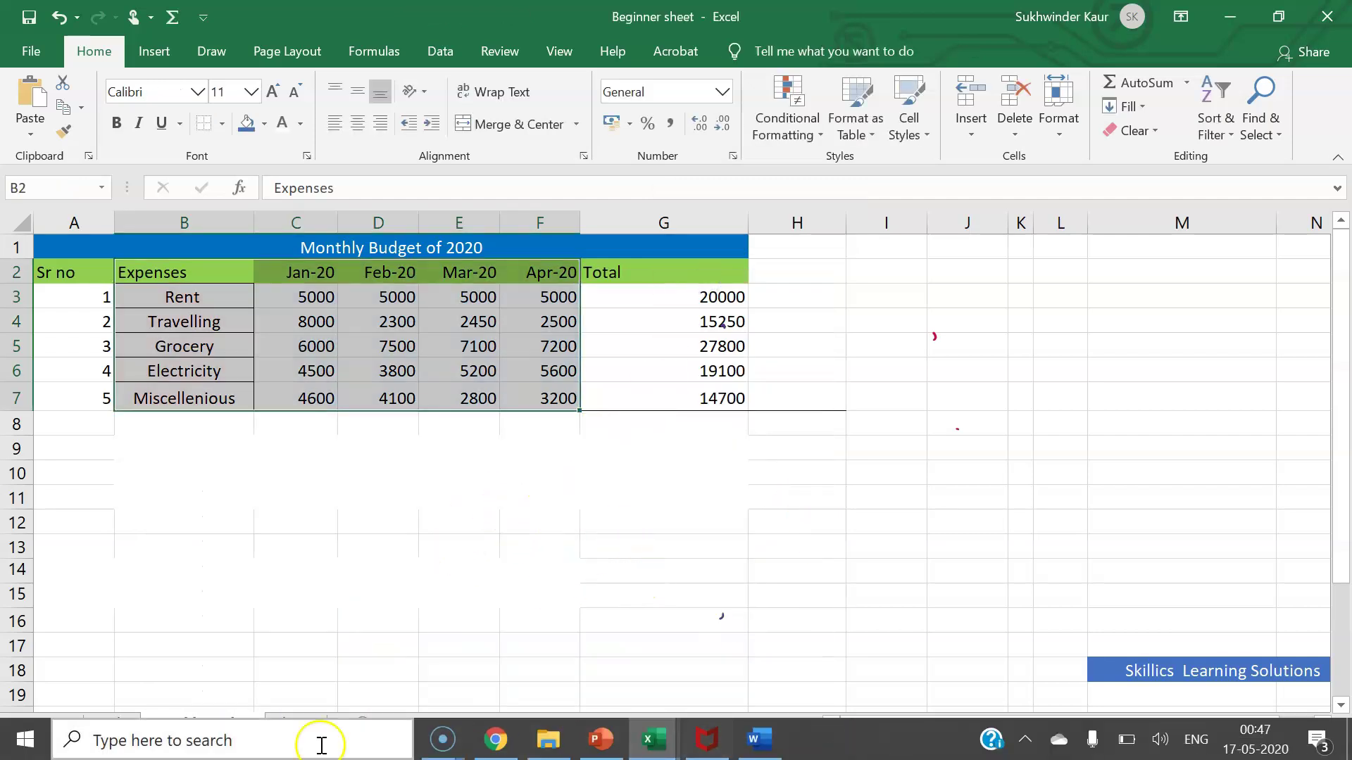
{"action": "left_click", "coordinate": [310, 723]}
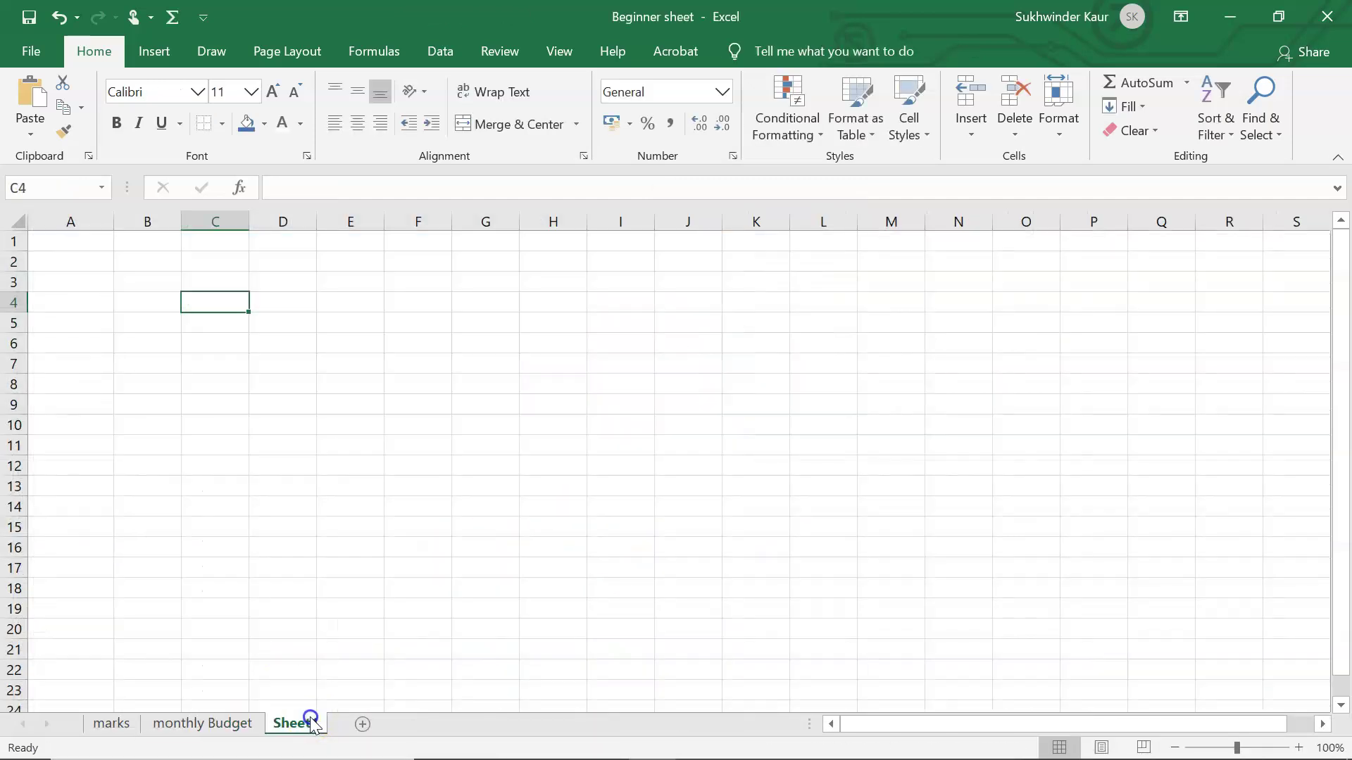
{"action": "left_click", "coordinate": [180, 343]}
{"action": "key", "text": "ctrl+v"}
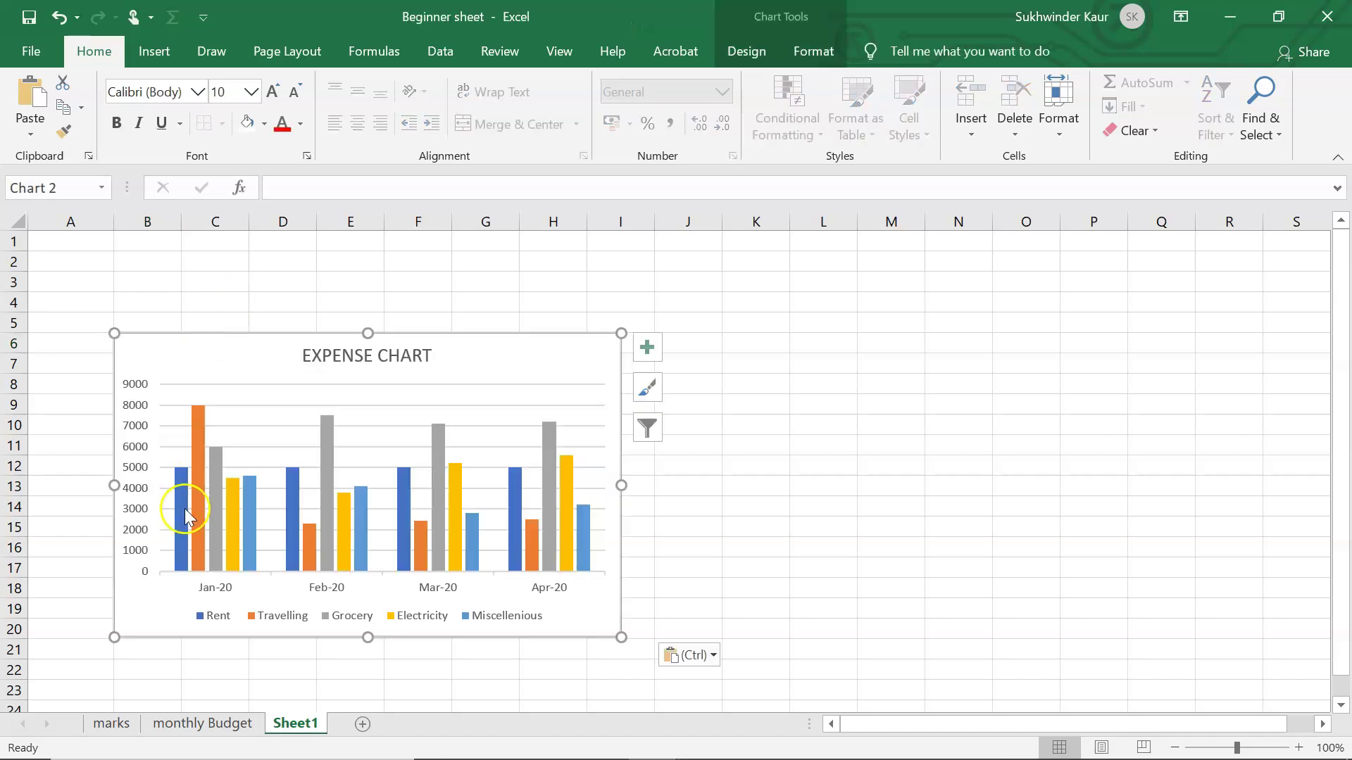
Step: Check the chart's former place on the monthly Budget sheet, and move the Sheet1 chart up to start at about row 2
{"action": "left_click", "coordinate": [231, 724]}
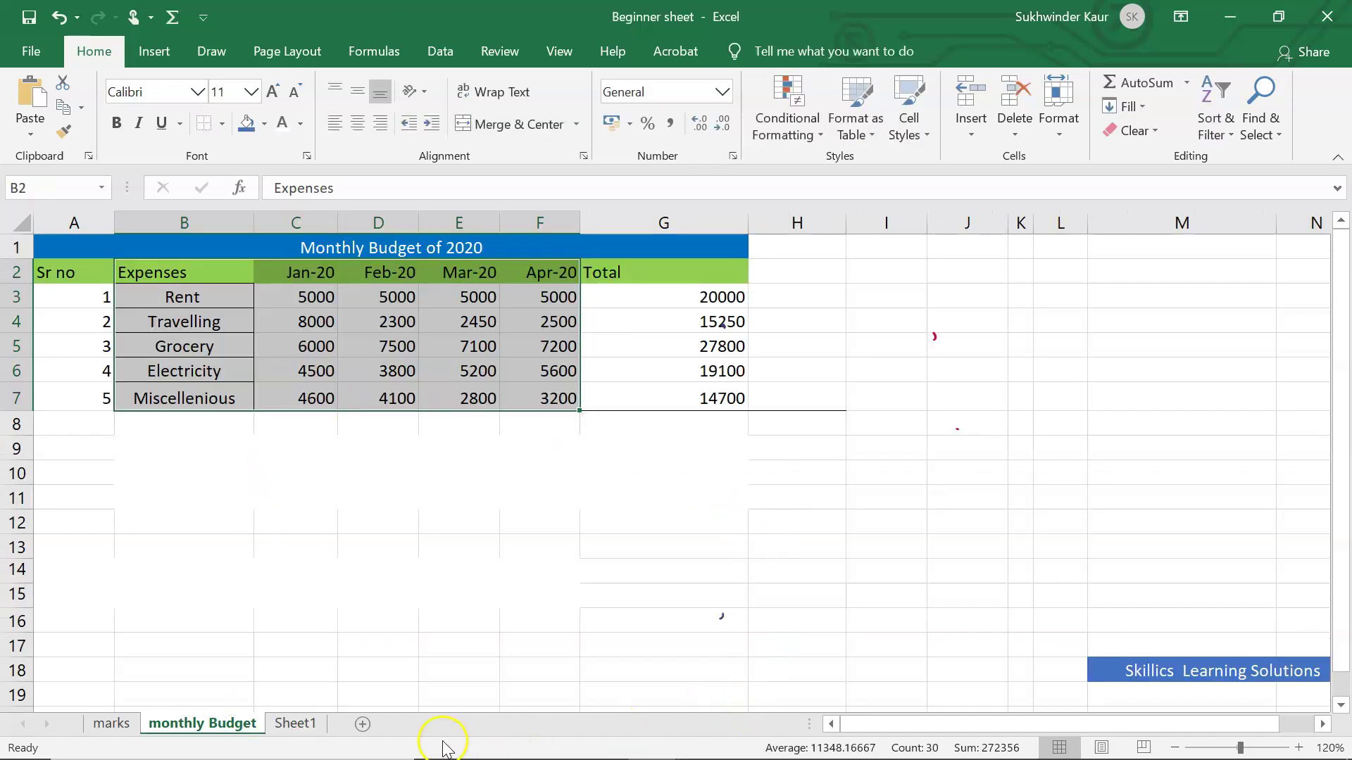
{"action": "left_click", "coordinate": [299, 724]}
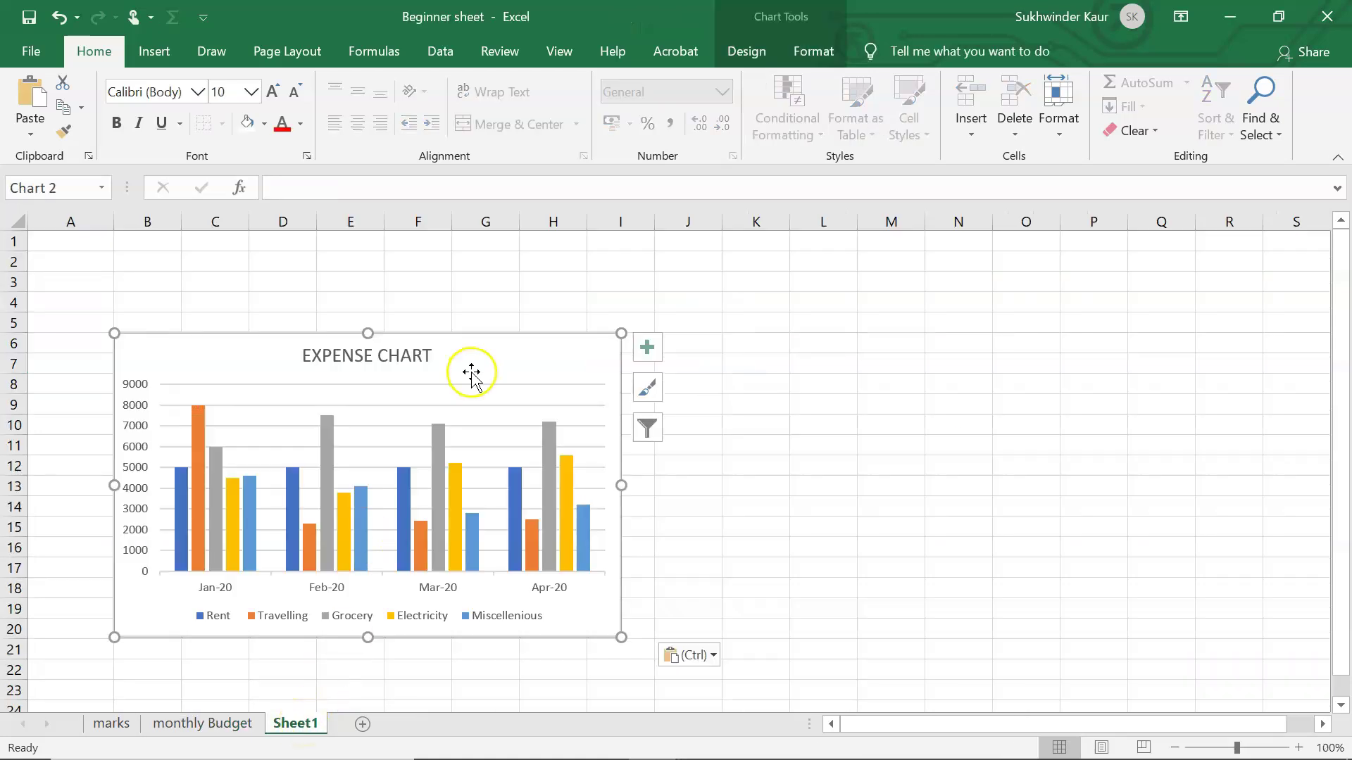
{"action": "left_click_drag", "start_coordinate": [488, 350], "coordinate": [506, 267]}
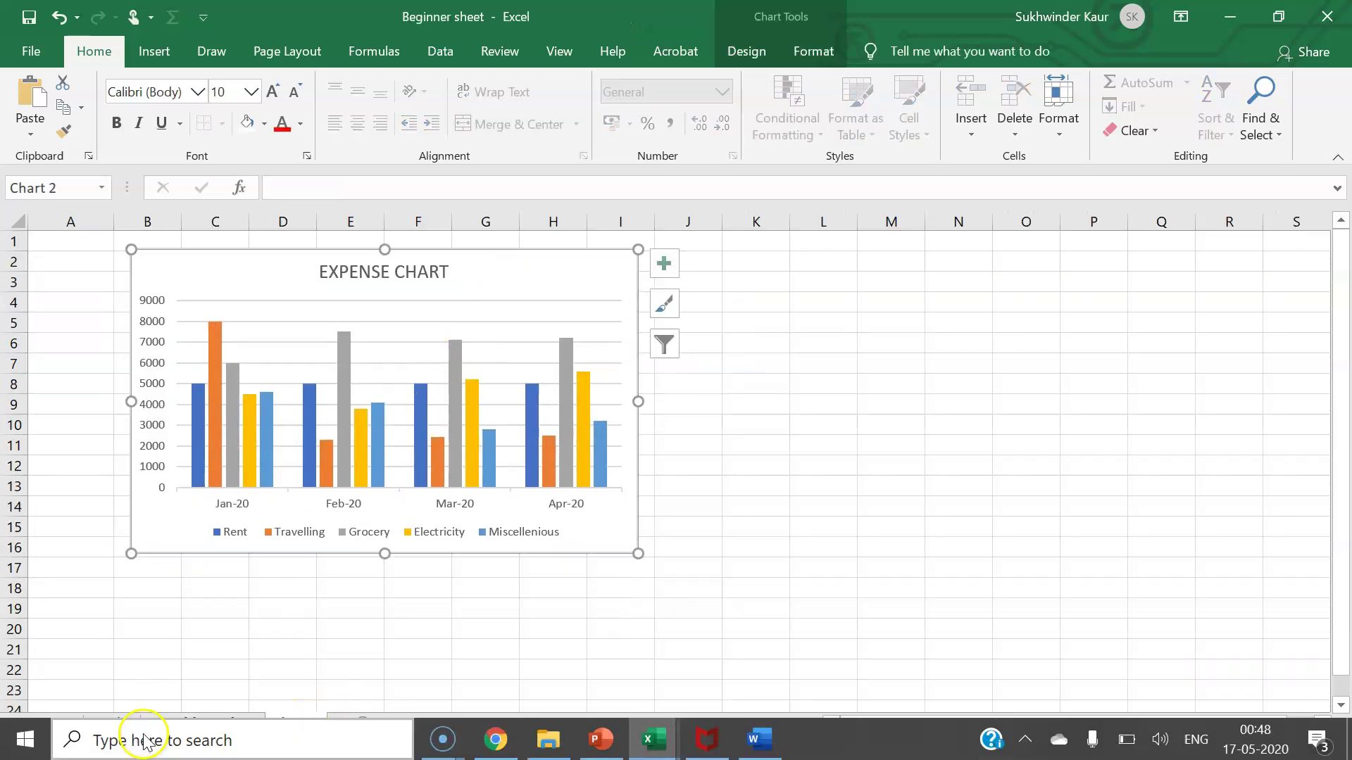
Step: Set the Jan-20 Travelling expense in C4 of the monthly Budget sheet to 18000 and inspect its column in the Sheet1 chart
{"action": "left_click", "coordinate": [211, 723]}
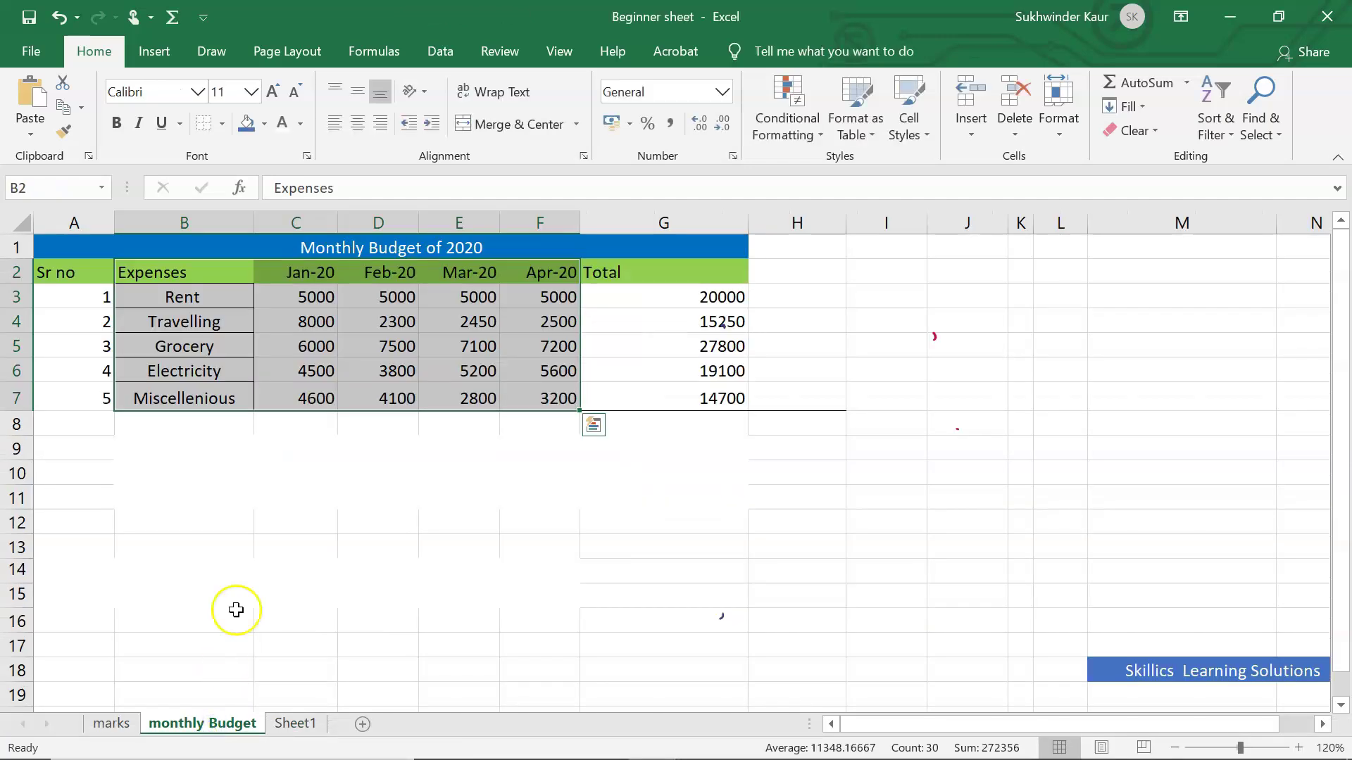
{"action": "left_click", "coordinate": [306, 324]}
{"action": "double_click", "coordinate": [306, 325]}
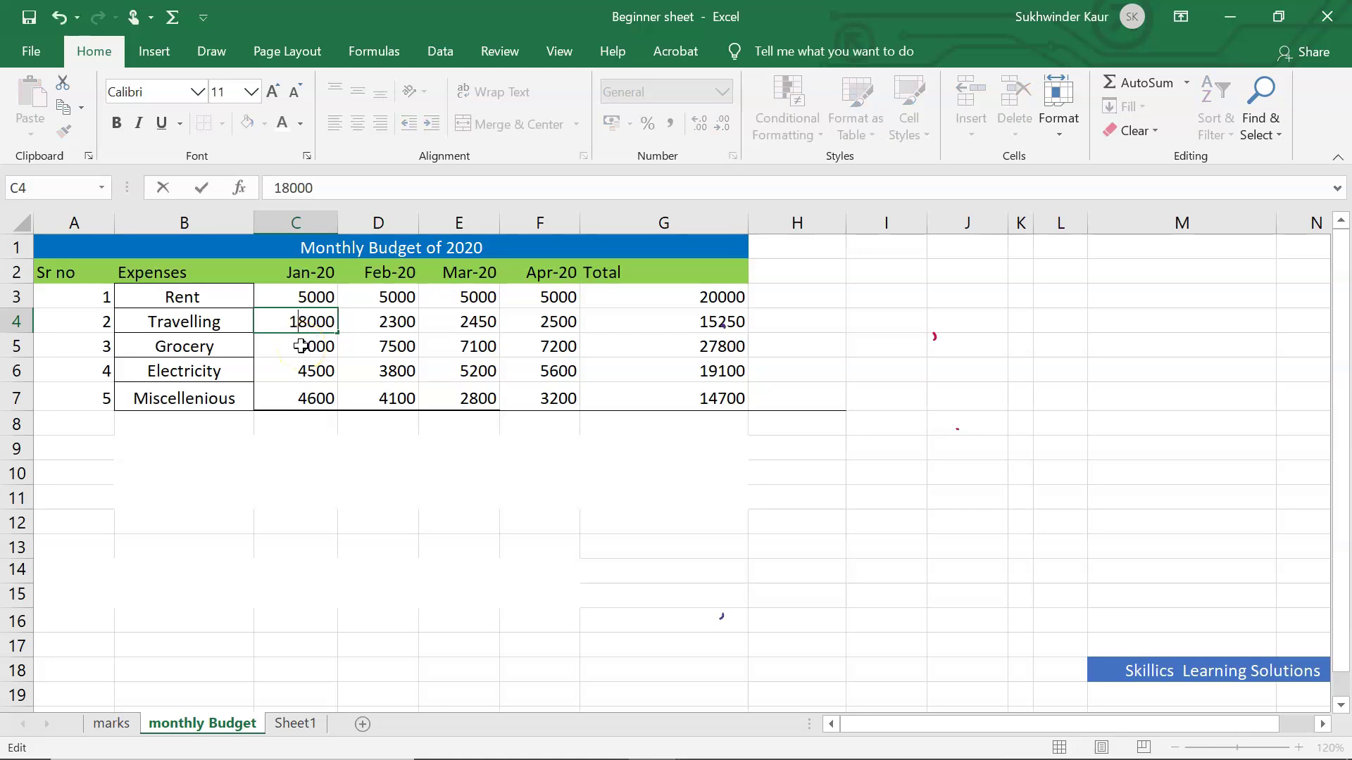
{"action": "type", "text": "1"}
{"action": "key", "text": "Return"}
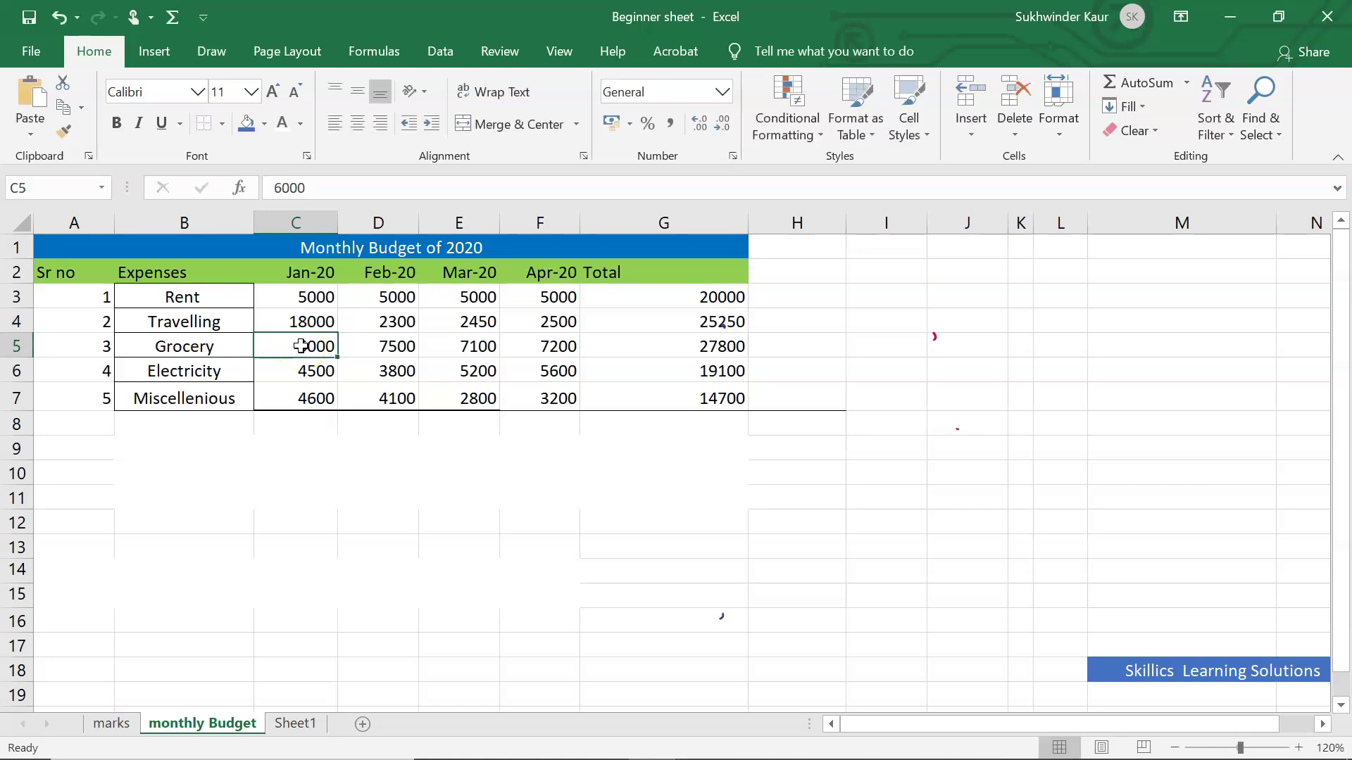
{"action": "left_click", "coordinate": [314, 724]}
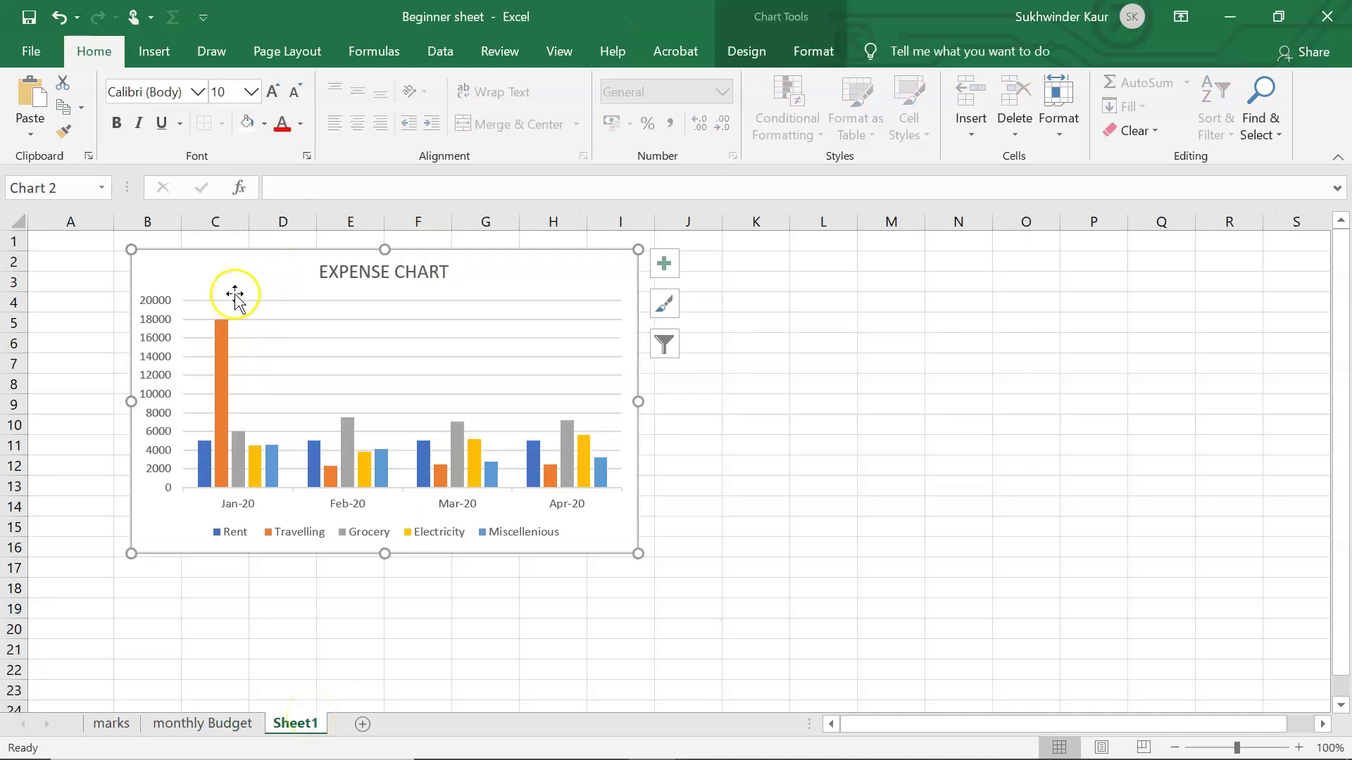
{"action": "mouse_move", "coordinate": [221, 323]}
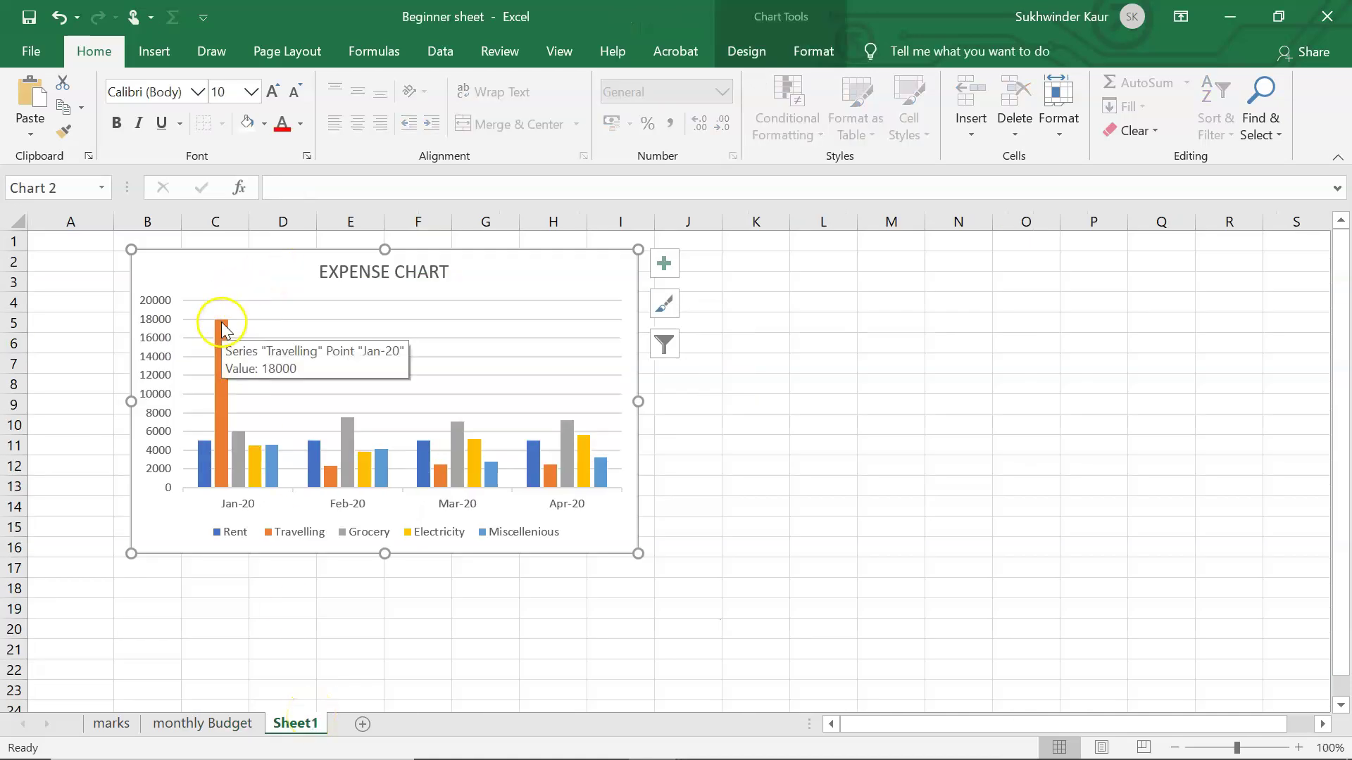